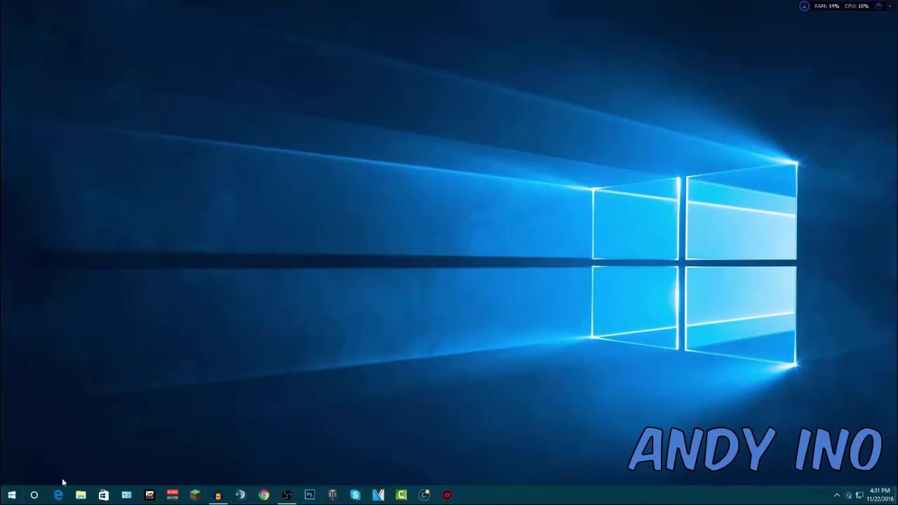
Step: Search for 'disk cleanup' from Start and launch Disk Cleanup
{"action": "left_click", "coordinate": [11, 493]}
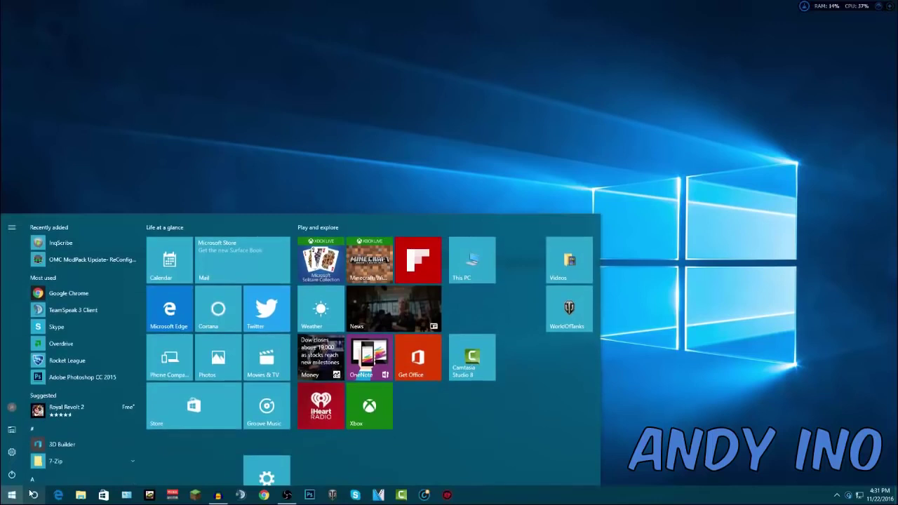
{"action": "left_click", "coordinate": [33, 495]}
{"action": "type", "text": "disk cl"}
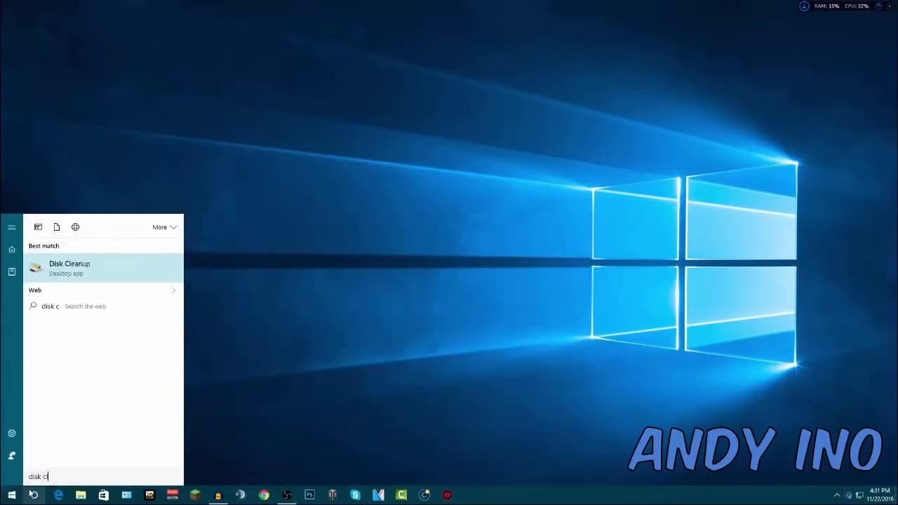
{"action": "type", "text": "eanup"}
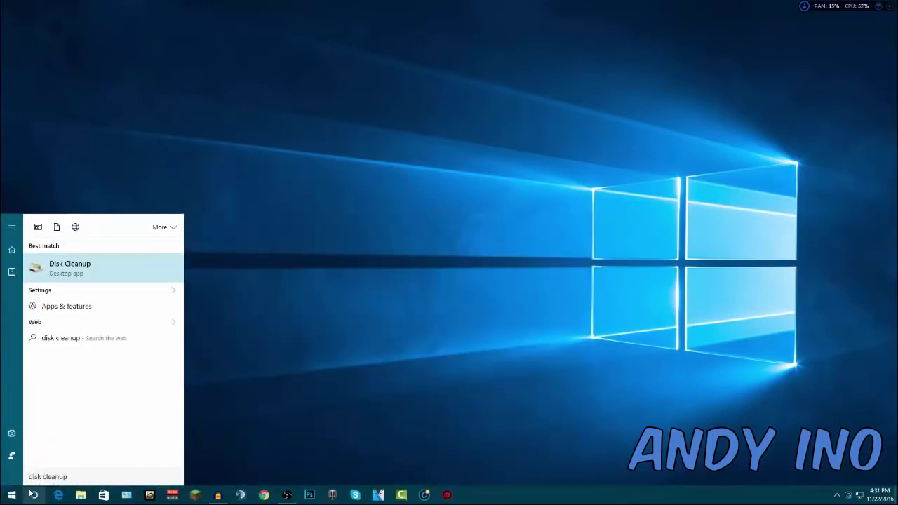
{"action": "left_click", "coordinate": [60, 274]}
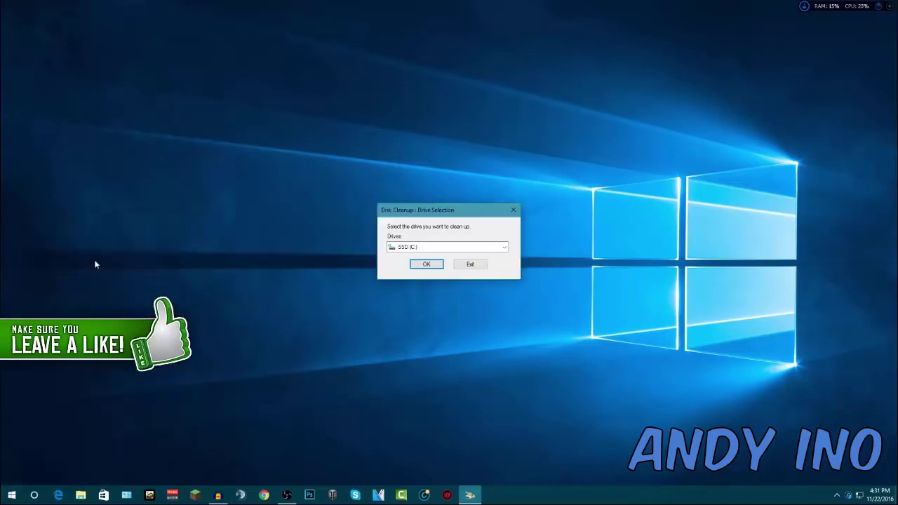
Step: Choose SSD (C:) as the drive to clean and confirm with OK
{"action": "left_click", "coordinate": [421, 251]}
{"action": "left_click", "coordinate": [438, 250]}
{"action": "left_click_drag", "start_coordinate": [464, 216], "coordinate": [407, 134]}
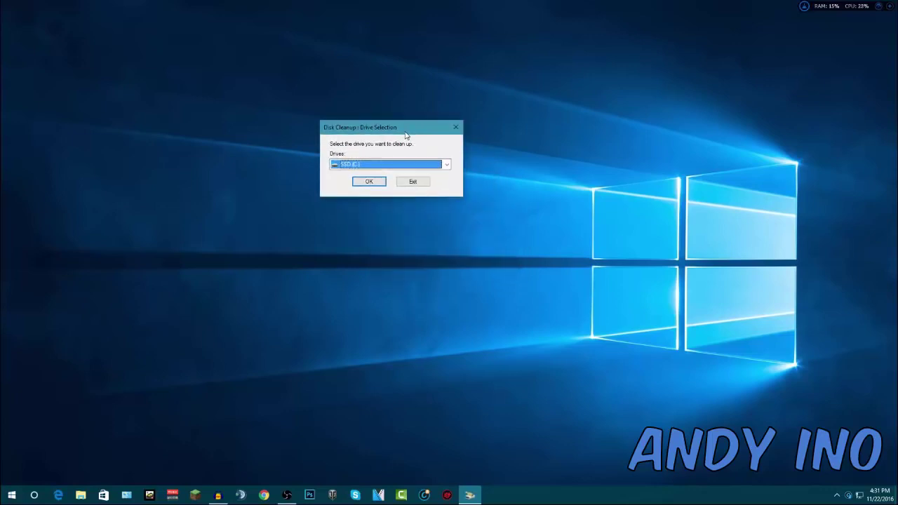
{"action": "left_click", "coordinate": [437, 164]}
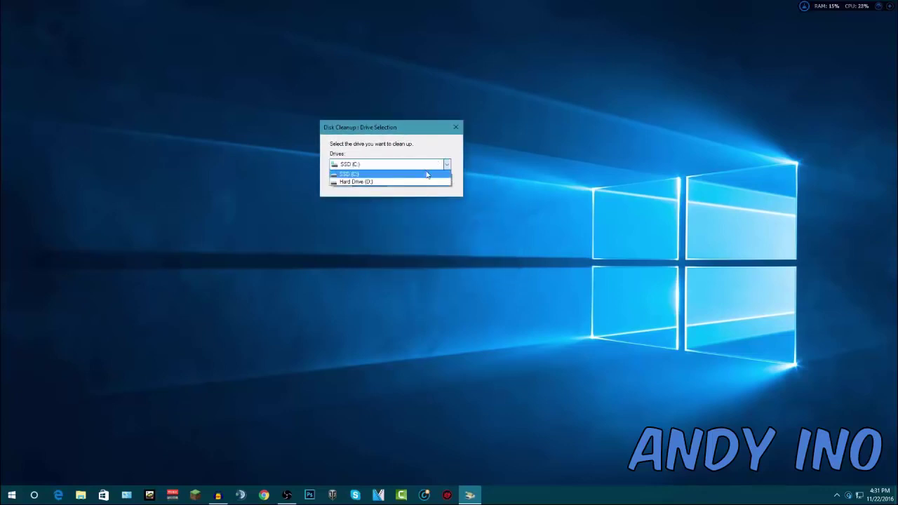
{"action": "left_click", "coordinate": [435, 137]}
{"action": "left_click_drag", "start_coordinate": [409, 128], "coordinate": [413, 129]}
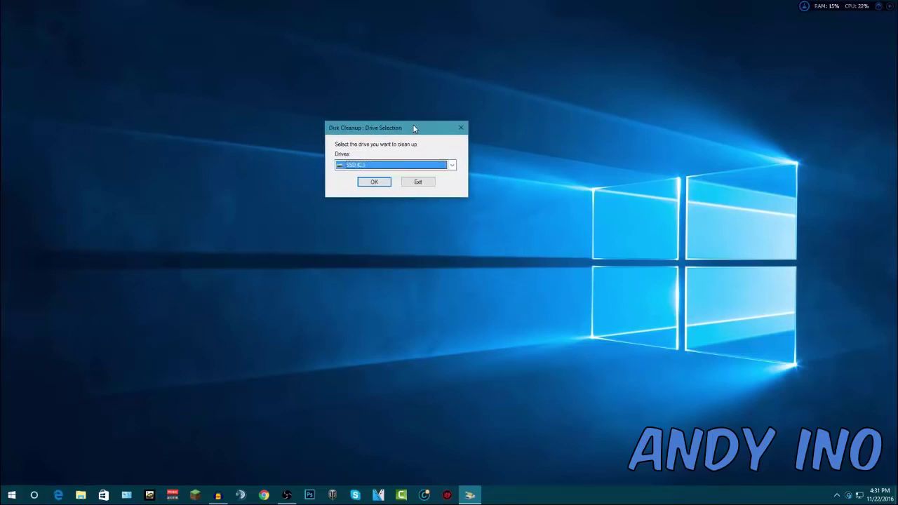
{"action": "left_click", "coordinate": [386, 184]}
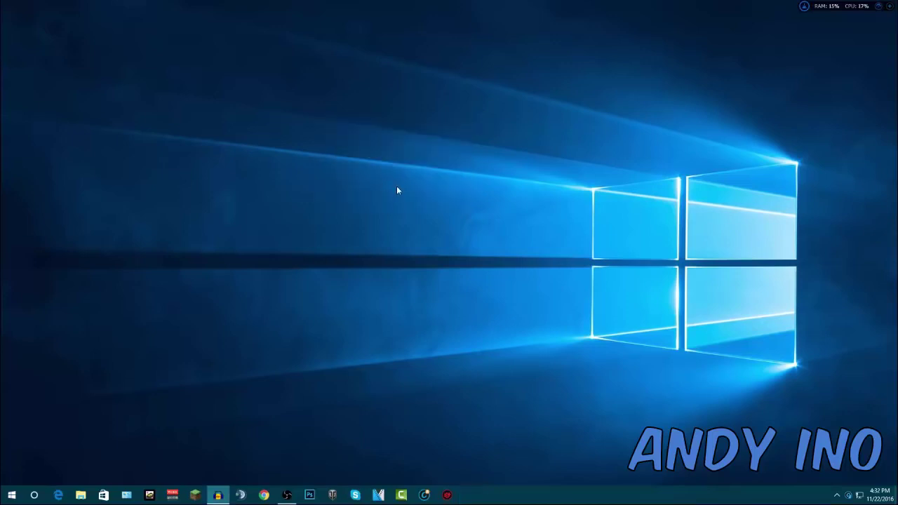
Step: Tick the Recycle Bin and Temporary files categories for deletion
{"action": "left_click_drag", "start_coordinate": [415, 217], "coordinate": [397, 211]}
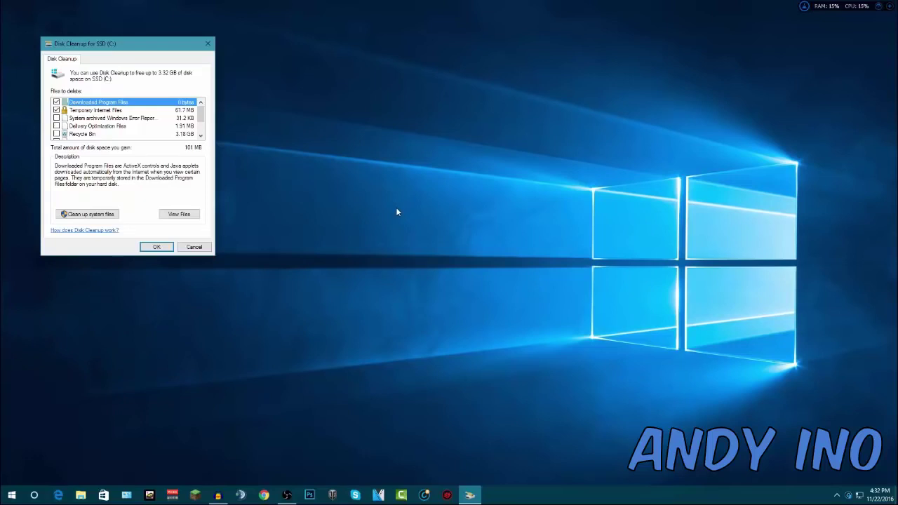
{"action": "left_click_drag", "start_coordinate": [165, 50], "coordinate": [467, 79]}
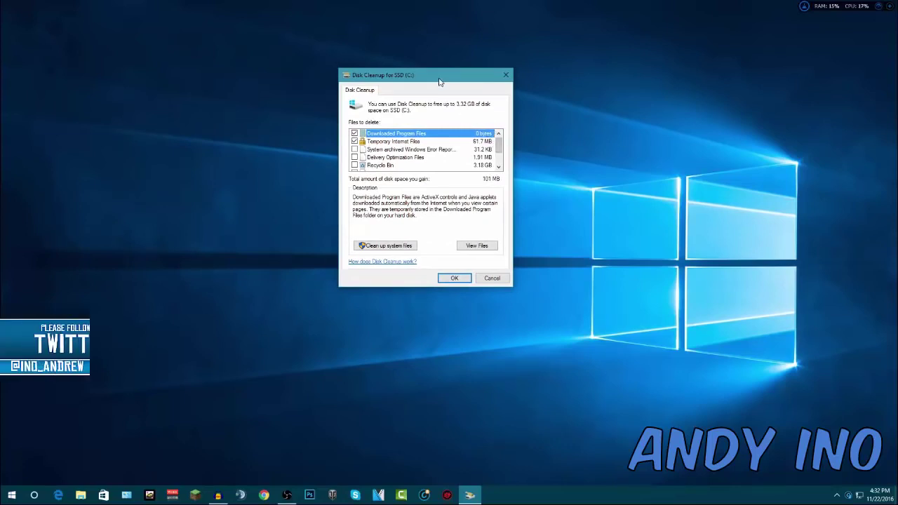
{"action": "left_click_drag", "start_coordinate": [448, 78], "coordinate": [487, 83]}
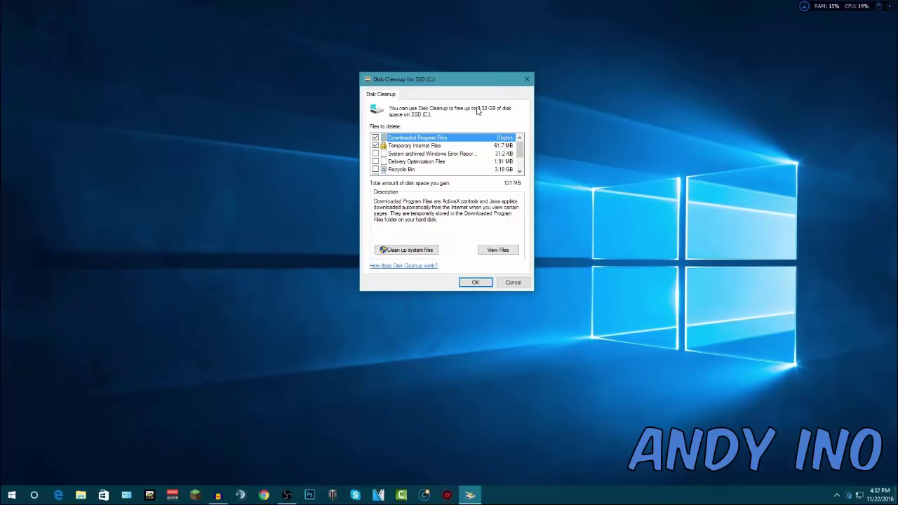
{"action": "scroll", "coordinate": [522, 153], "scroll_direction": "down", "scroll_amount": 1}
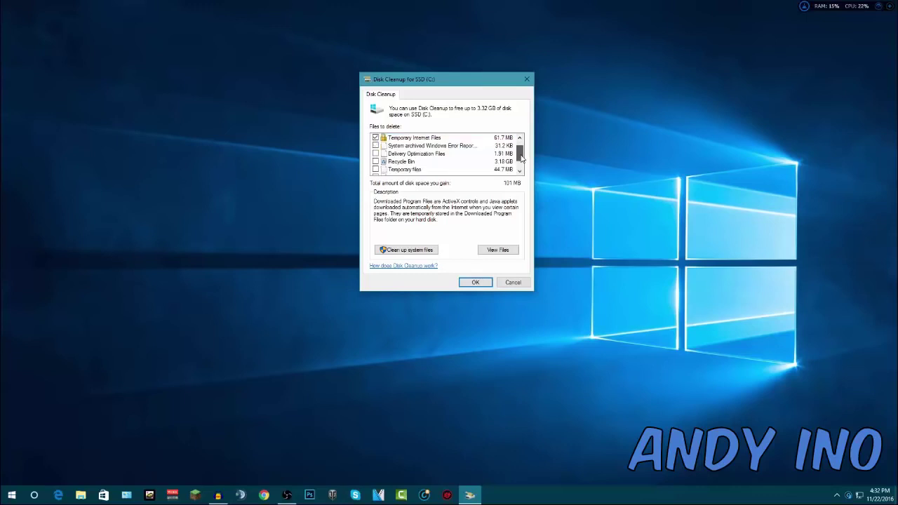
{"action": "scroll", "coordinate": [522, 156], "scroll_direction": "up", "scroll_amount": 1}
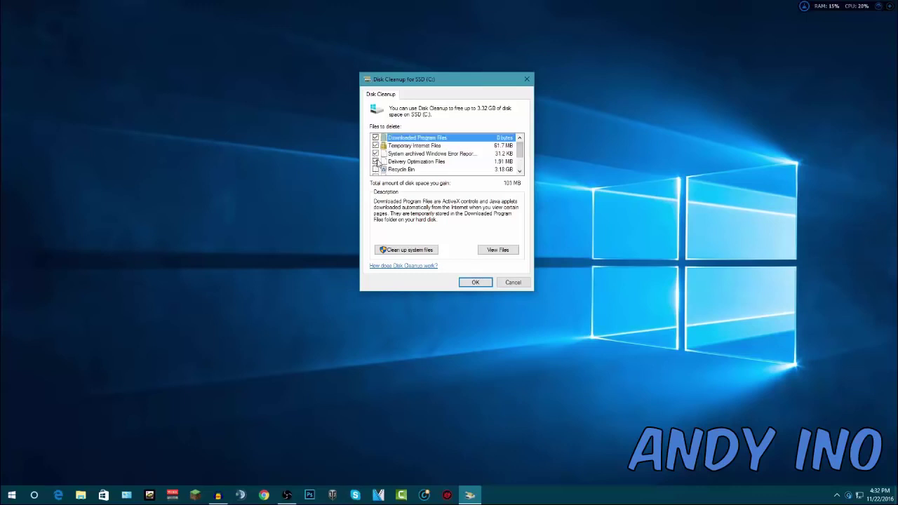
{"action": "scroll", "coordinate": [519, 161], "scroll_direction": "down", "scroll_amount": 1}
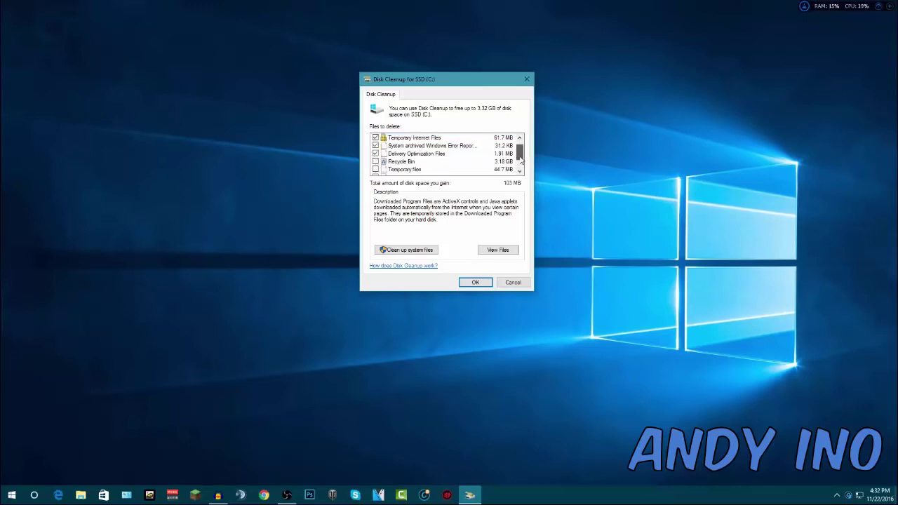
{"action": "left_click", "coordinate": [376, 161]}
{"action": "left_click", "coordinate": [376, 169]}
Step: Tick User file history as well, then request deletion of the 3.32 GB selected
{"action": "scroll", "coordinate": [384, 169], "scroll_direction": "down", "scroll_amount": 2}
{"action": "left_click", "coordinate": [376, 169]}
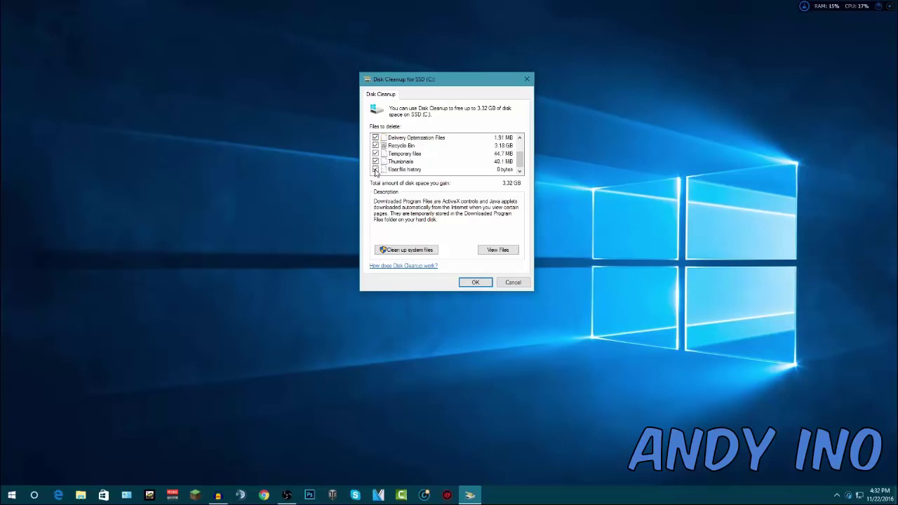
{"action": "left_click", "coordinate": [519, 159]}
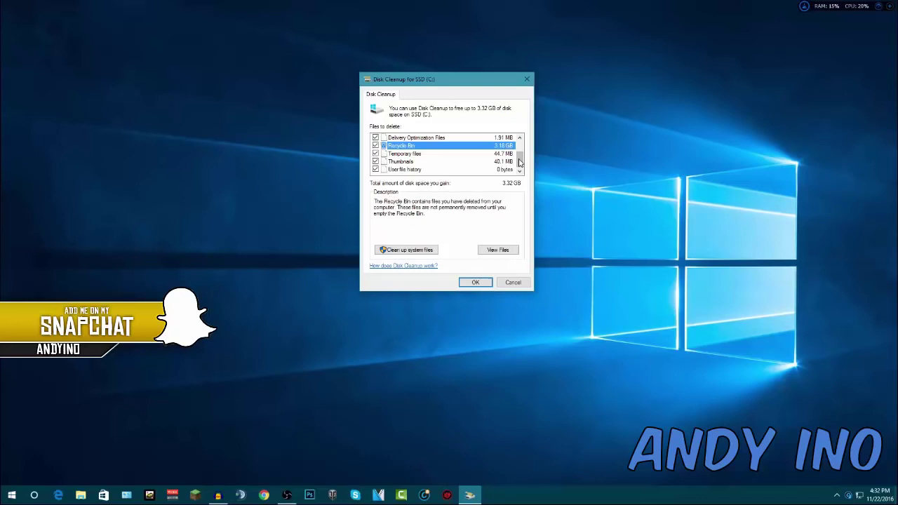
{"action": "left_click_drag", "start_coordinate": [519, 162], "coordinate": [519, 153]}
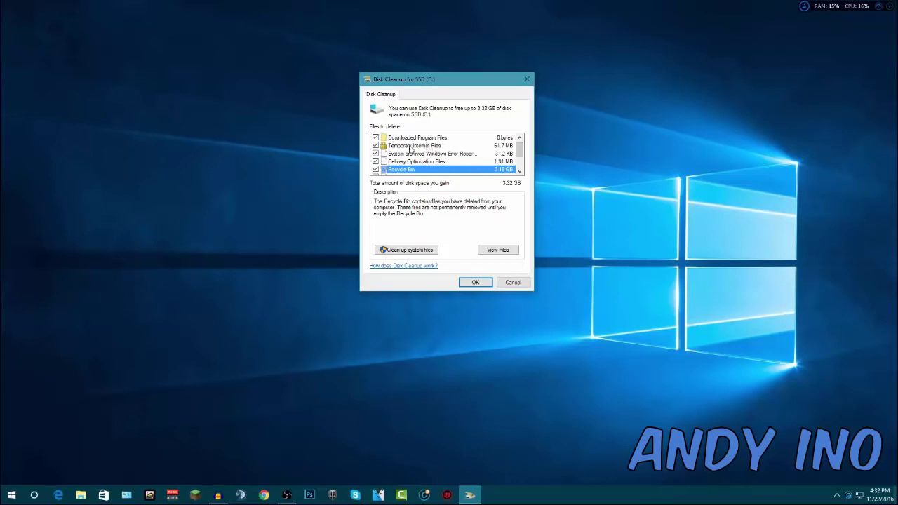
{"action": "left_click", "coordinate": [475, 282]}
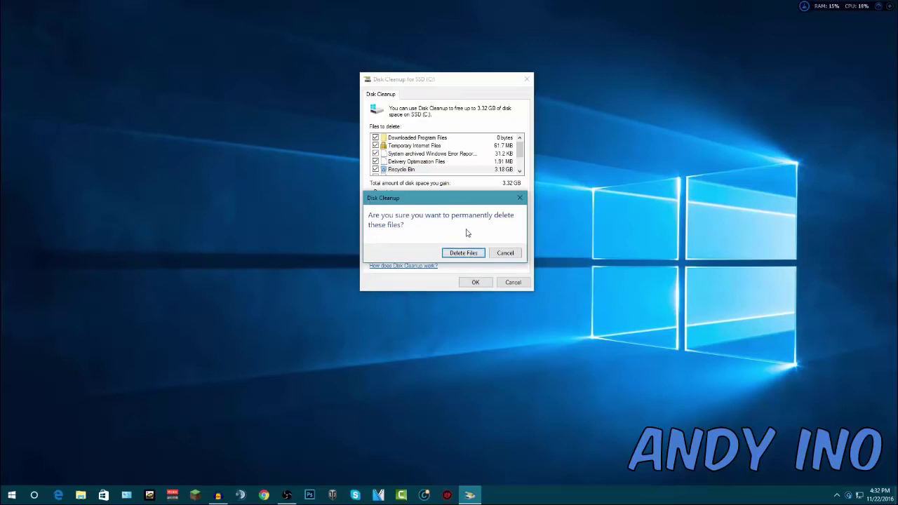
Step: Confirm Delete Files to permanently remove the junk from SSD (C:)
{"action": "left_click", "coordinate": [470, 253]}
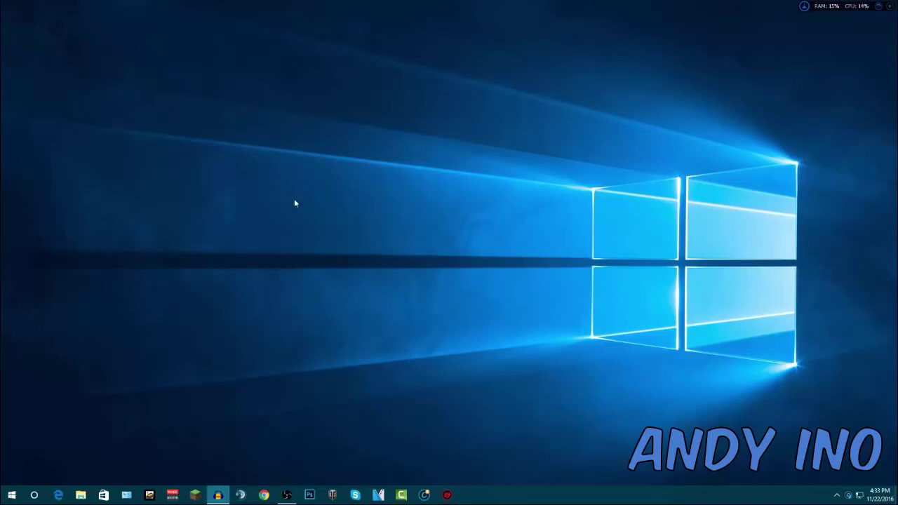
Step: Search 'defrag' from Start and launch Defragment and Optimize Drives
{"action": "left_click", "coordinate": [9, 495]}
{"action": "left_click", "coordinate": [6, 497]}
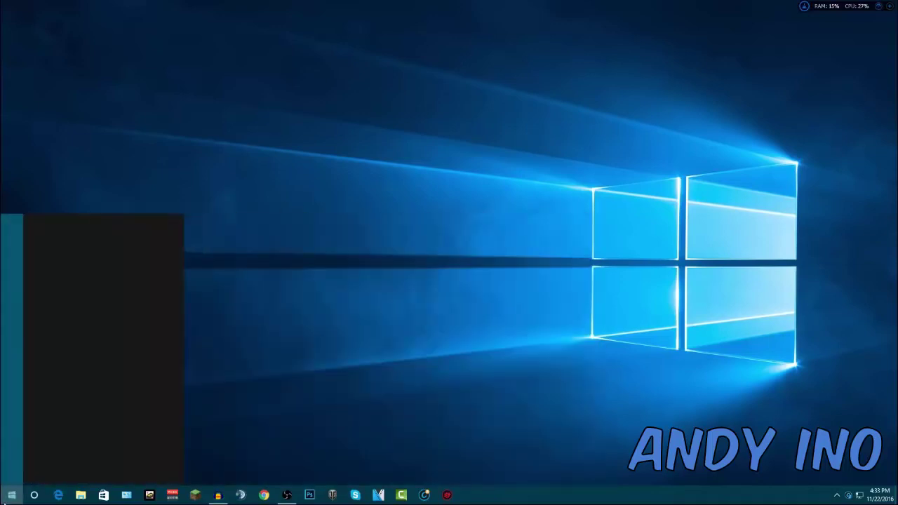
{"action": "type", "text": "defr"}
{"action": "key", "text": "BackSpace"}
{"action": "key", "text": "BackSpace"}
{"action": "key", "text": "BackSpace"}
{"action": "key", "text": "BackSpace"}
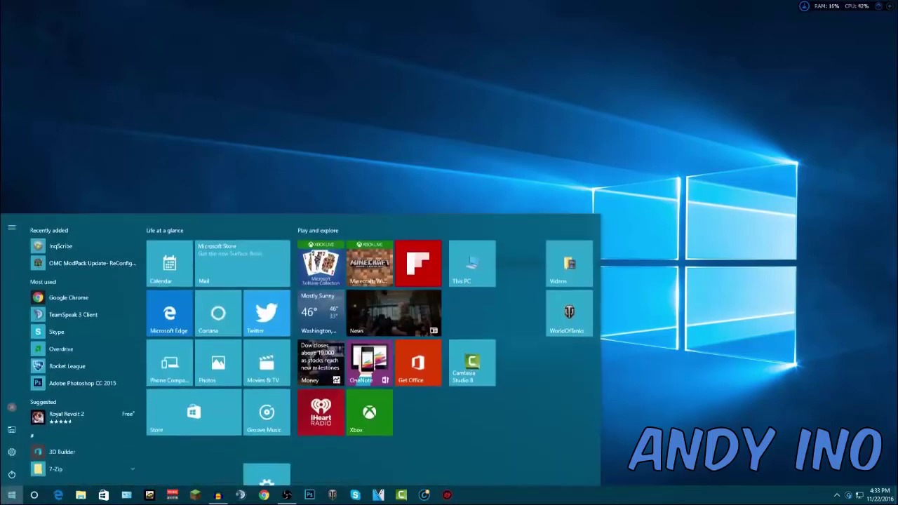
{"action": "key", "text": "Escape"}
{"action": "left_click", "coordinate": [9, 495]}
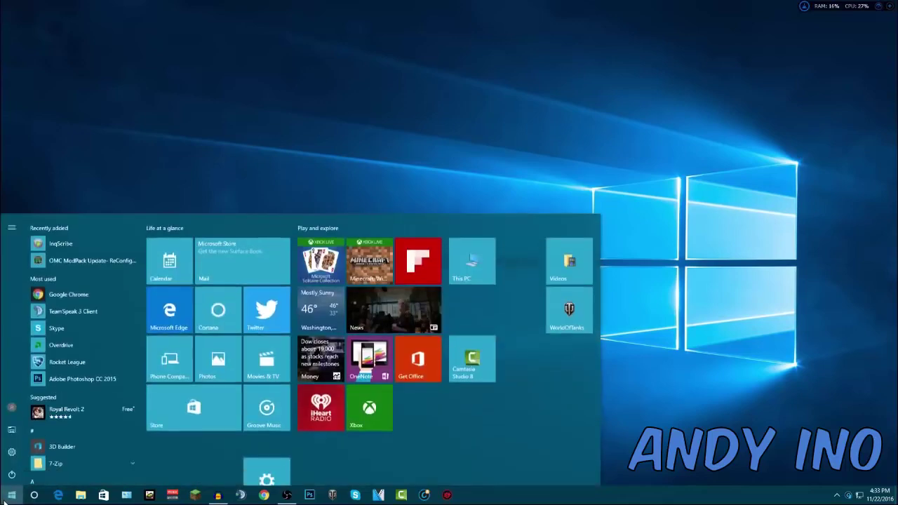
{"action": "type", "text": "defrag"}
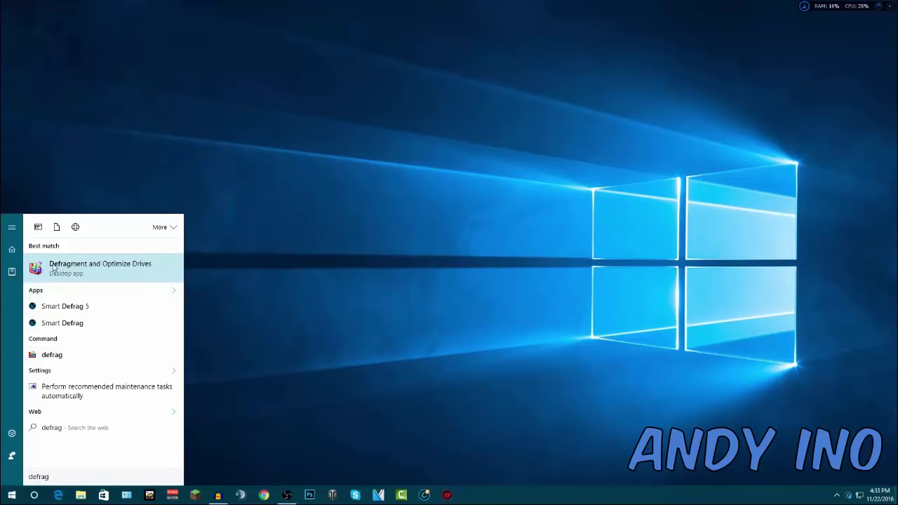
{"action": "left_click", "coordinate": [85, 267]}
Step: Position the Optimize Drives window to show SSD (C:), Hard Drive (D:) and Data statuses
{"action": "left_click_drag", "start_coordinate": [380, 147], "coordinate": [385, 137]}
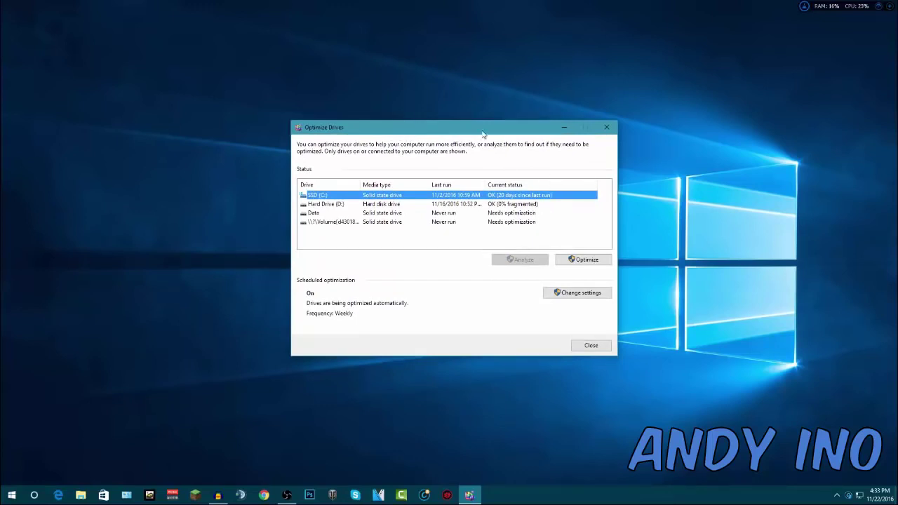
{"action": "left_click_drag", "start_coordinate": [523, 127], "coordinate": [506, 111]}
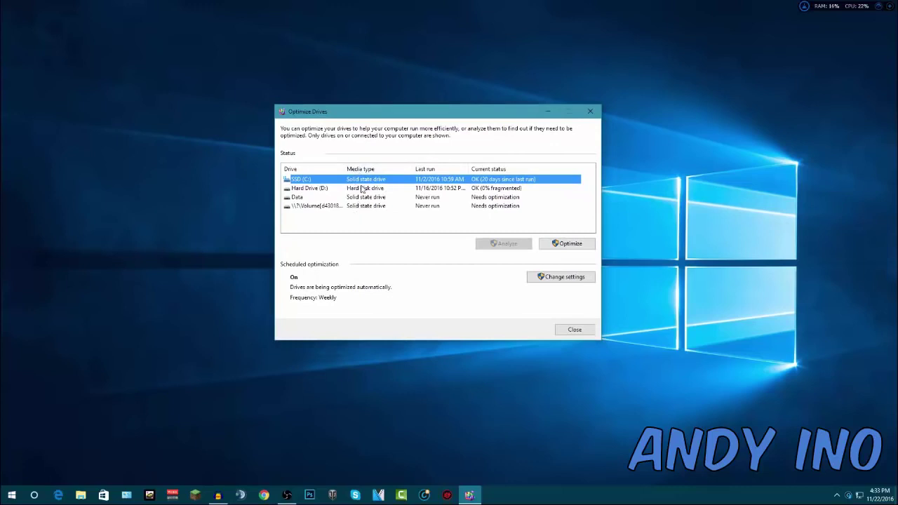
{"action": "left_click_drag", "start_coordinate": [387, 118], "coordinate": [394, 117]}
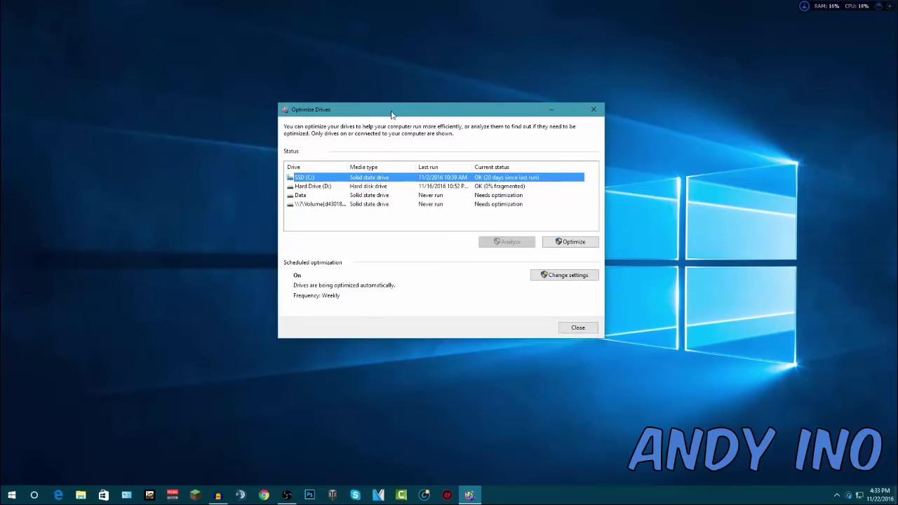
{"action": "left_click_drag", "start_coordinate": [394, 117], "coordinate": [414, 130]}
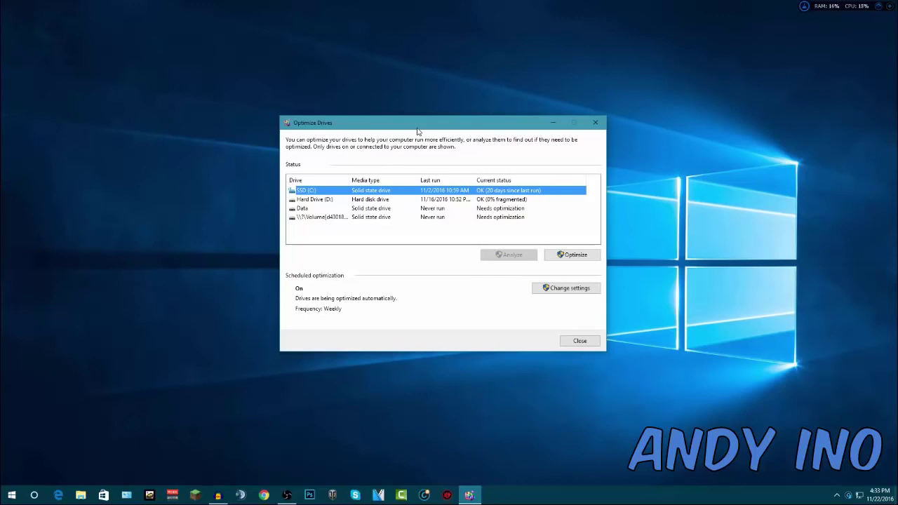
{"action": "left_click_drag", "start_coordinate": [423, 133], "coordinate": [425, 132]}
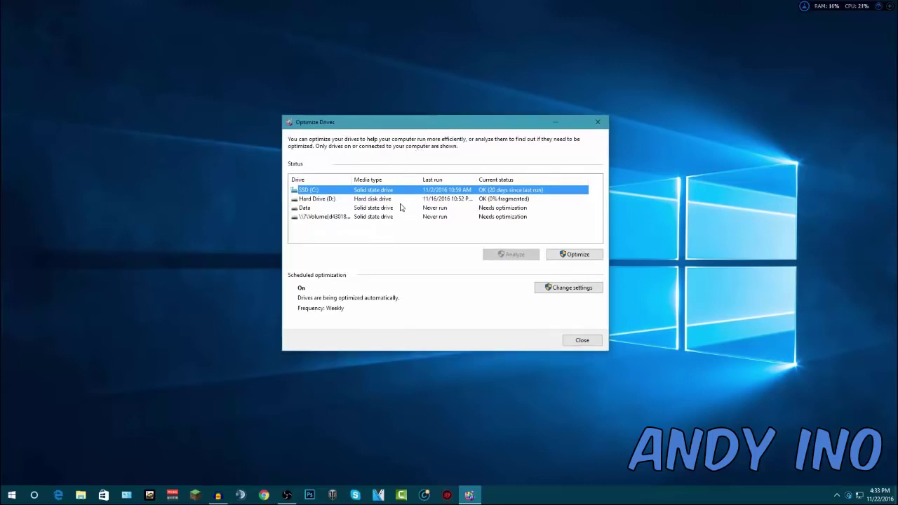
Step: Optimize Hard Drive (D:) until its status reads OK (0% fragmented)
{"action": "left_click", "coordinate": [312, 199]}
{"action": "left_click_drag", "start_coordinate": [378, 119], "coordinate": [380, 115]}
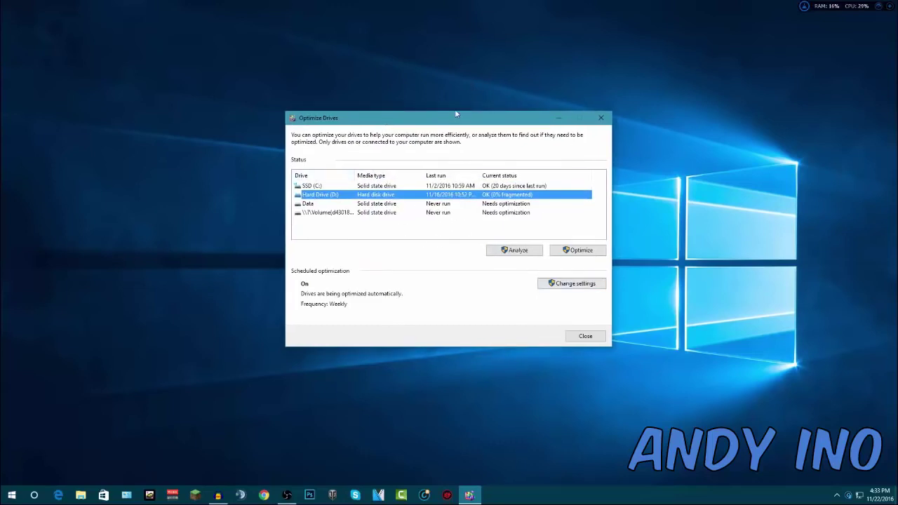
{"action": "left_click", "coordinate": [581, 250]}
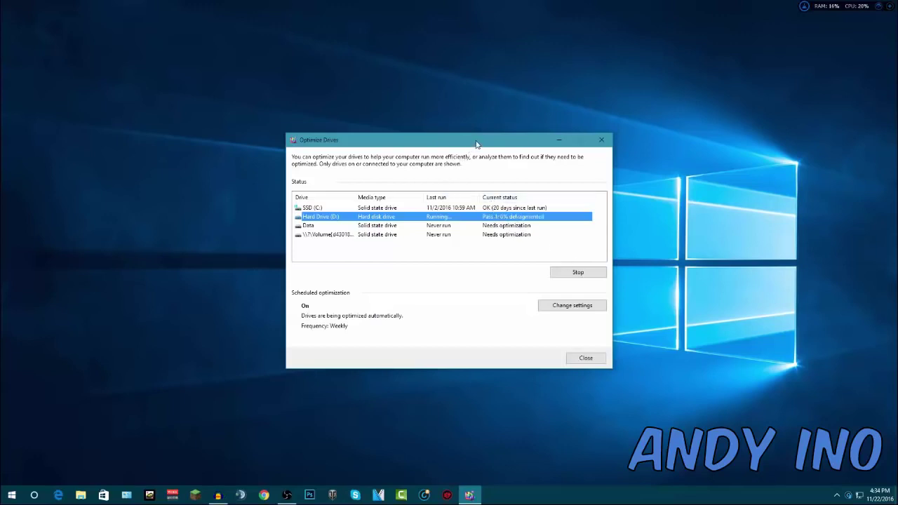
{"action": "left_click_drag", "start_coordinate": [477, 145], "coordinate": [458, 144]}
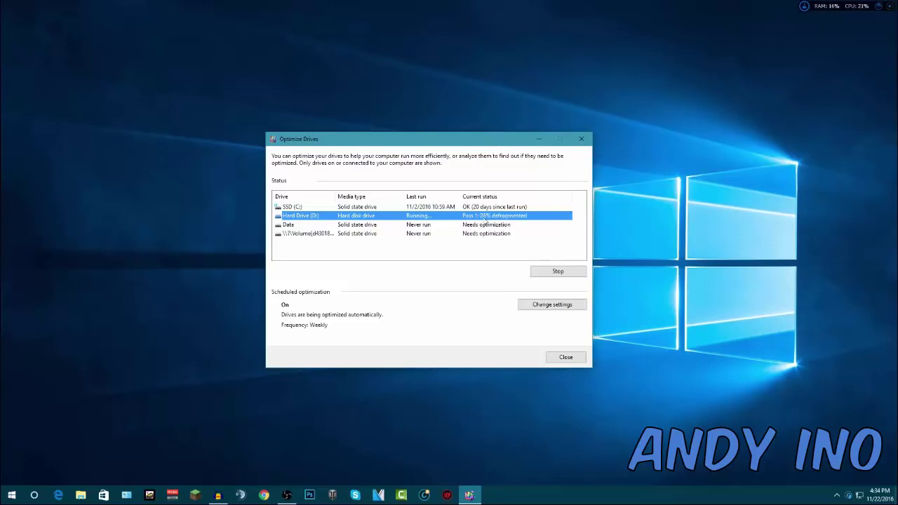
{"action": "left_click_drag", "start_coordinate": [491, 145], "coordinate": [474, 147]}
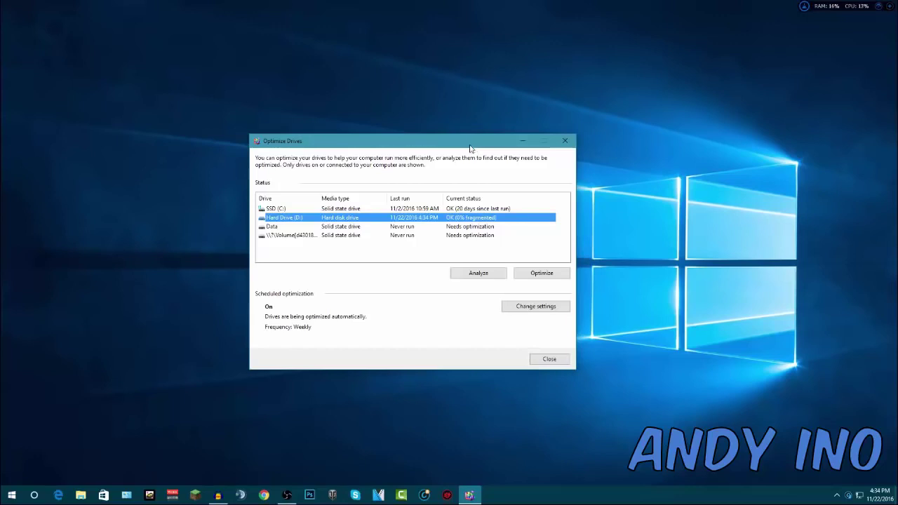
Step: Select the Data drive, then reselect Hard Drive (D:) in the drive list
{"action": "left_click_drag", "start_coordinate": [470, 146], "coordinate": [455, 146]}
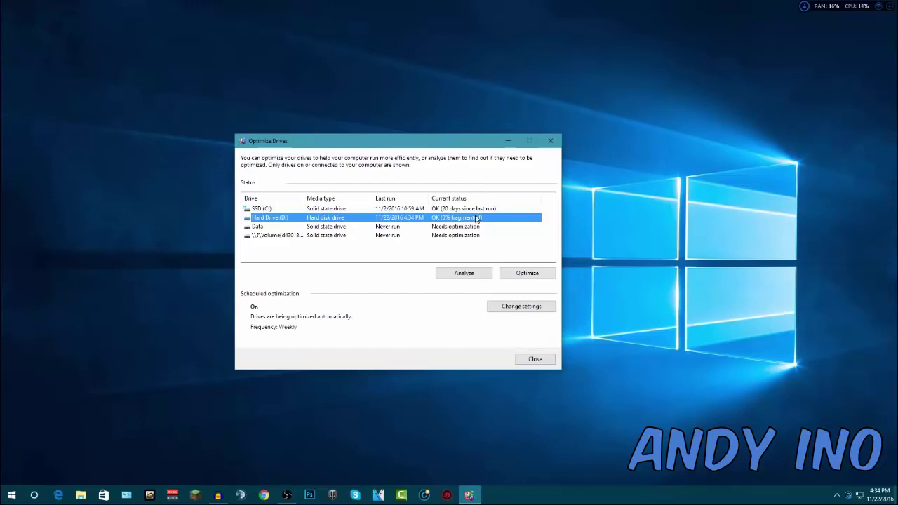
{"action": "left_click", "coordinate": [459, 227]}
{"action": "left_click", "coordinate": [480, 219]}
{"action": "left_click_drag", "start_coordinate": [397, 141], "coordinate": [405, 133]}
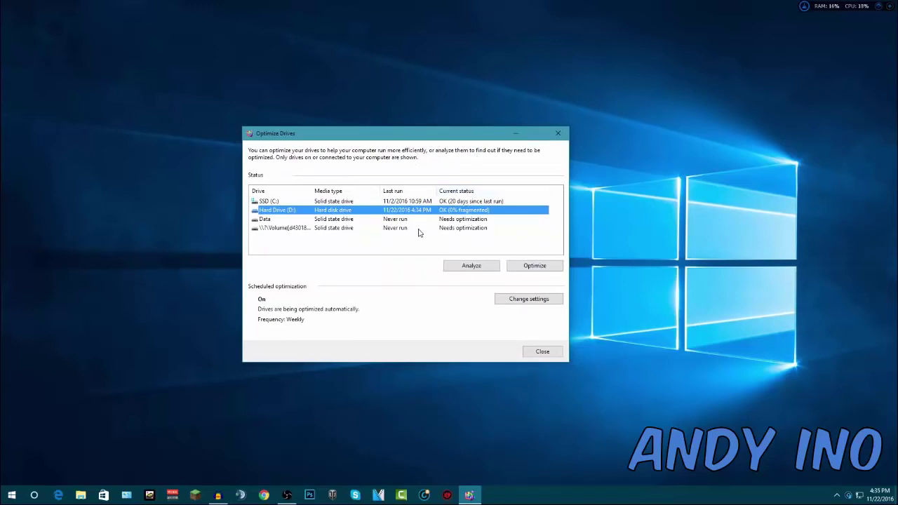
{"action": "left_click_drag", "start_coordinate": [463, 133], "coordinate": [433, 136]}
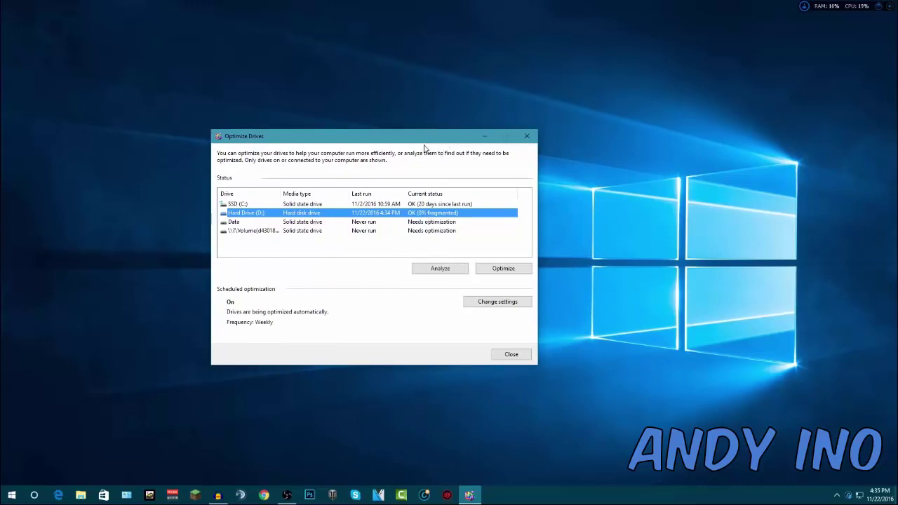
{"action": "left_click_drag", "start_coordinate": [426, 140], "coordinate": [439, 133]}
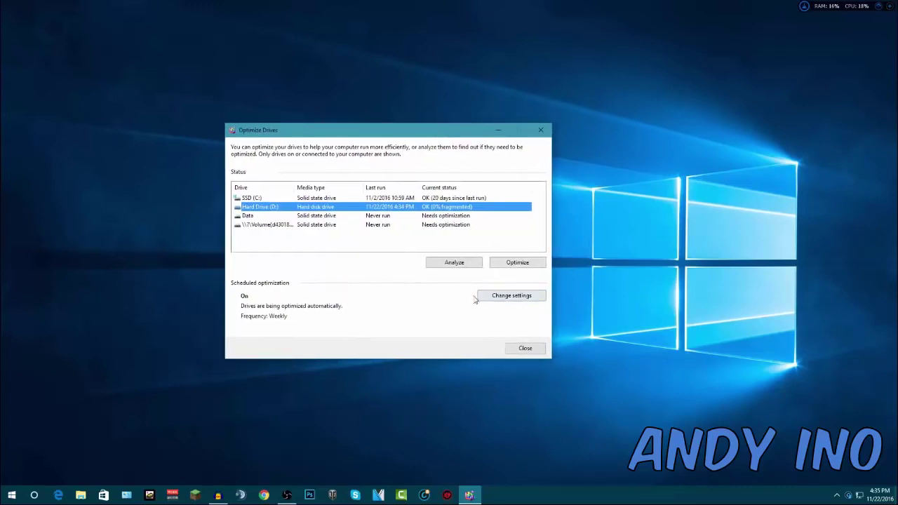
Step: Leave the scheduled optimization frequency at Weekly, cancel, and close Optimize Drives
{"action": "left_click", "coordinate": [505, 298]}
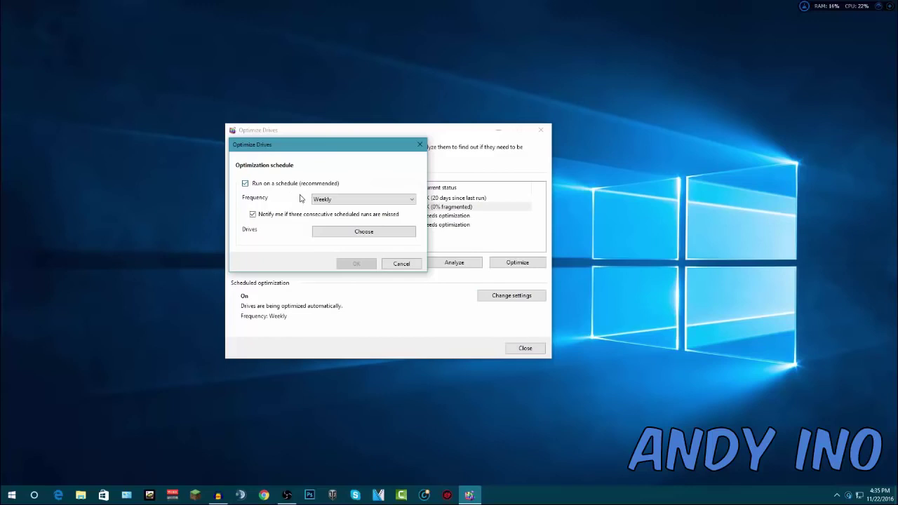
{"action": "left_click", "coordinate": [323, 199]}
{"action": "left_click", "coordinate": [328, 201]}
{"action": "left_click", "coordinate": [331, 201]}
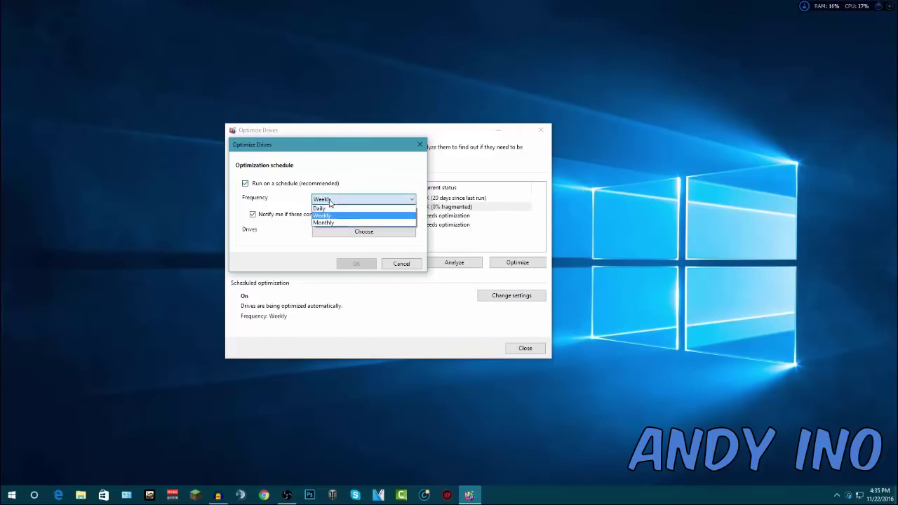
{"action": "left_click", "coordinate": [341, 203]}
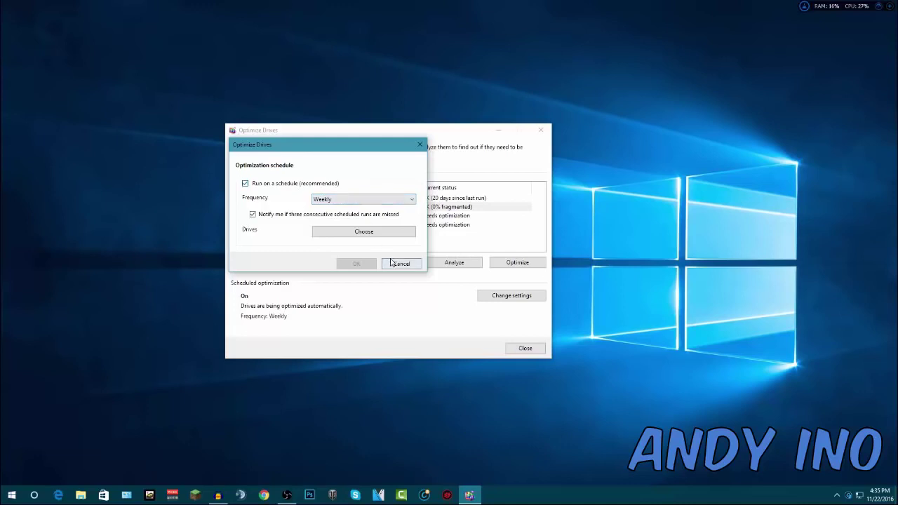
{"action": "left_click", "coordinate": [416, 266]}
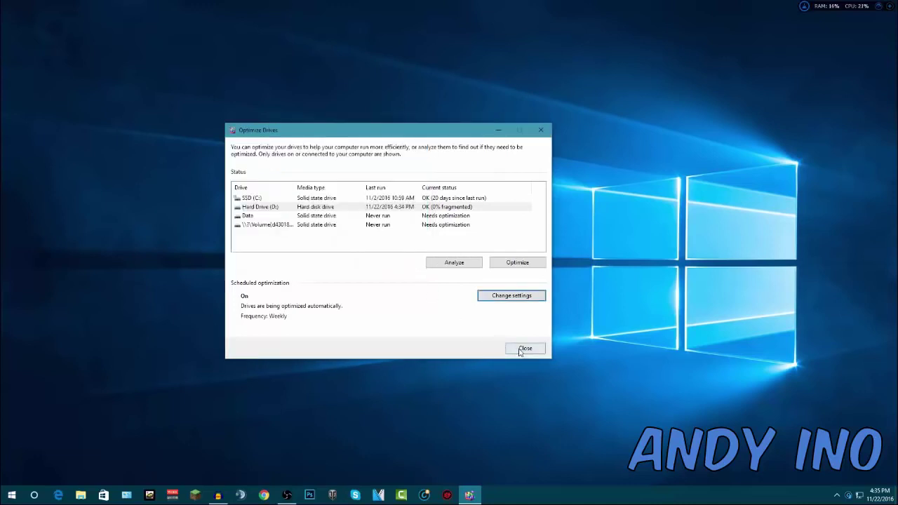
{"action": "left_click", "coordinate": [523, 347]}
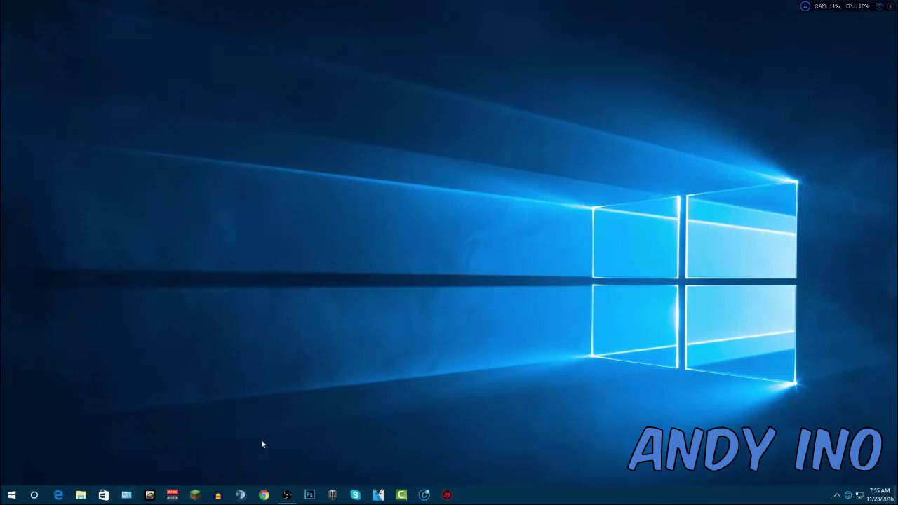
Step: Open Control Panel via Start search 'control' and set View by to Large icons
{"action": "left_click", "coordinate": [15, 496]}
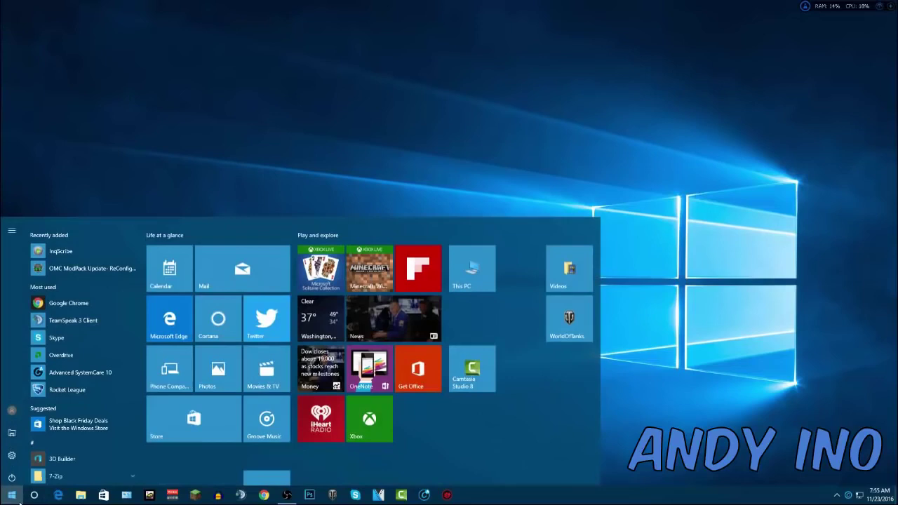
{"action": "type", "text": "control"}
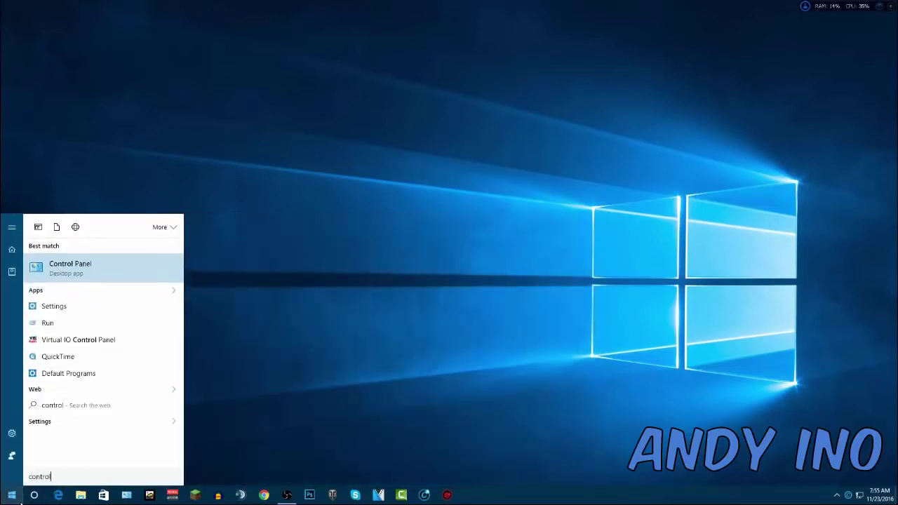
{"action": "left_click", "coordinate": [59, 264]}
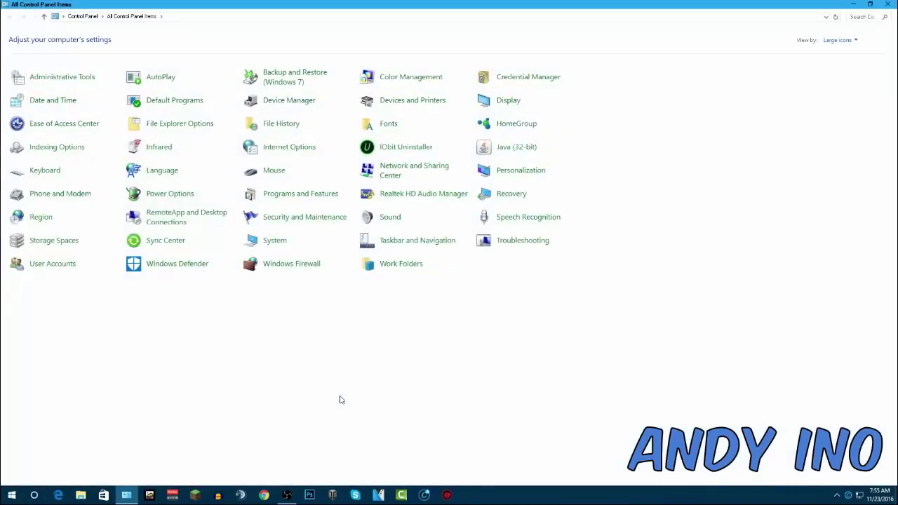
{"action": "left_click", "coordinate": [838, 41]}
{"action": "left_click", "coordinate": [843, 52]}
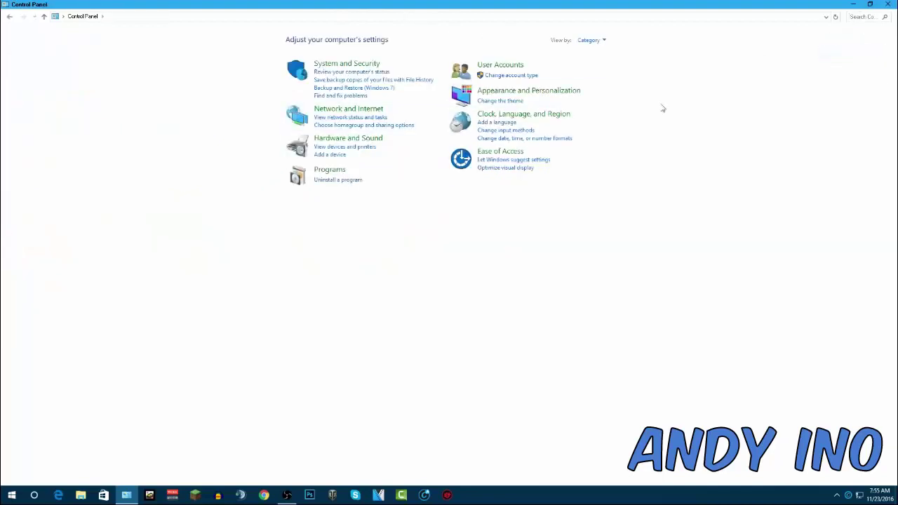
{"action": "left_click", "coordinate": [594, 40]}
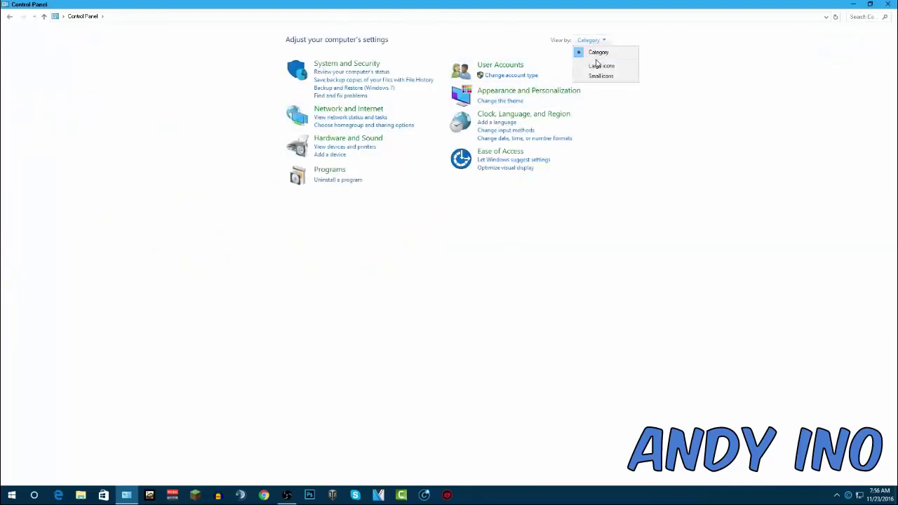
{"action": "left_click", "coordinate": [596, 62]}
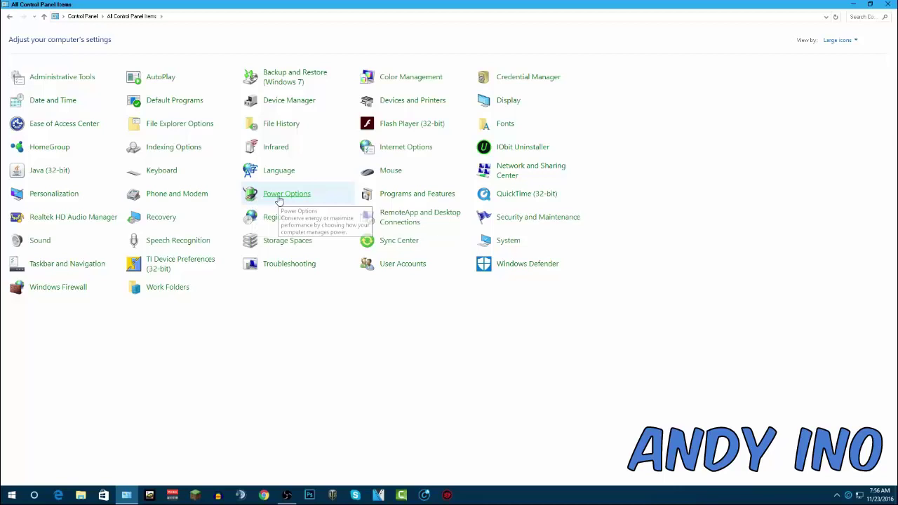
Step: In Power Options, keep Samsung High Performance selected and close the window
{"action": "left_click", "coordinate": [298, 193]}
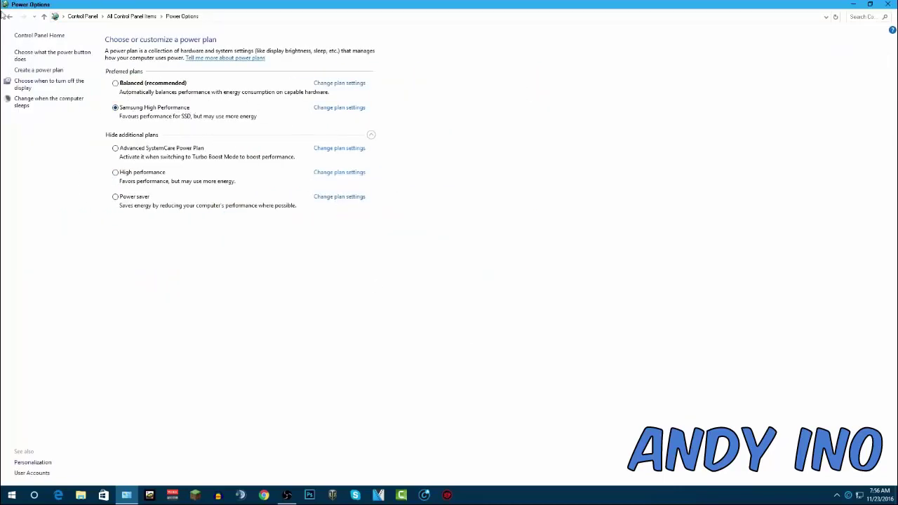
{"action": "left_click", "coordinate": [158, 83]}
{"action": "left_click", "coordinate": [119, 109]}
{"action": "left_click", "coordinate": [371, 135]}
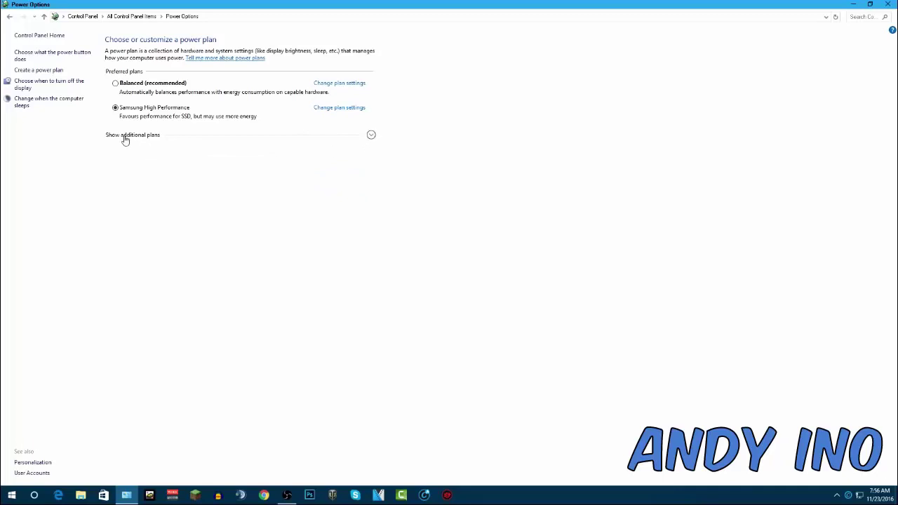
{"action": "left_click", "coordinate": [371, 135]}
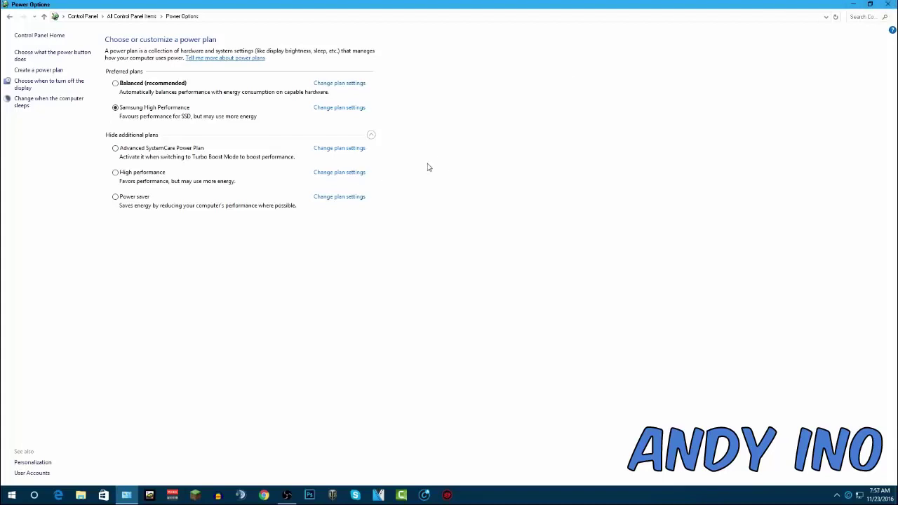
{"action": "left_click", "coordinate": [887, 5]}
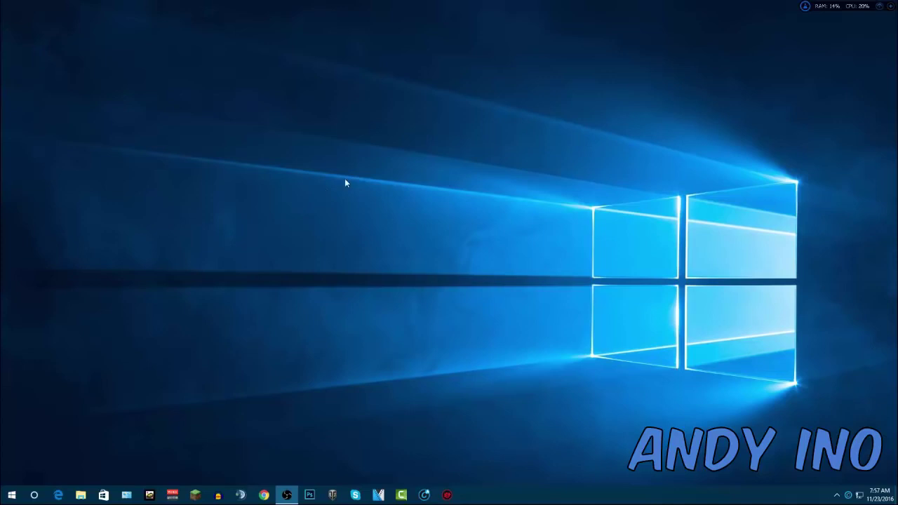
Step: Open AMD Radeon Settings from the desktop menu and view Gaming's Global OverDrive settings
{"action": "right_click", "coordinate": [314, 161]}
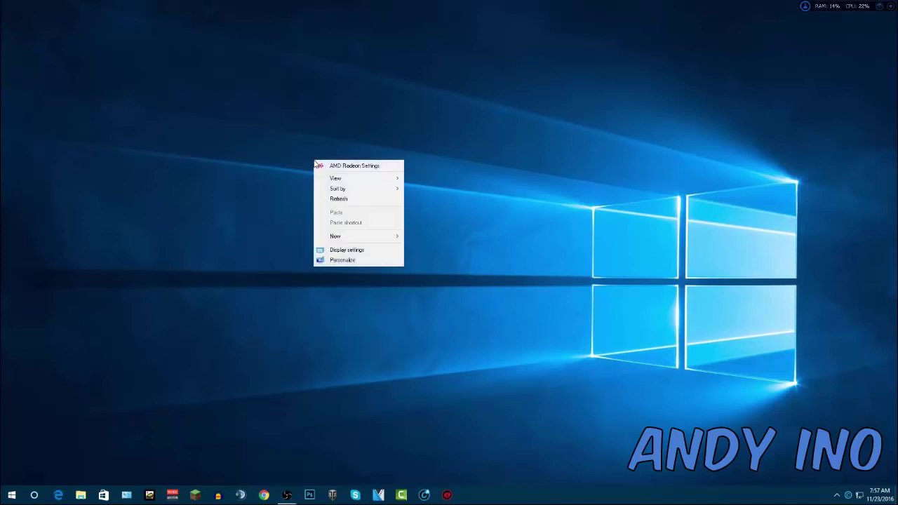
{"action": "mouse_move", "coordinate": [373, 180]}
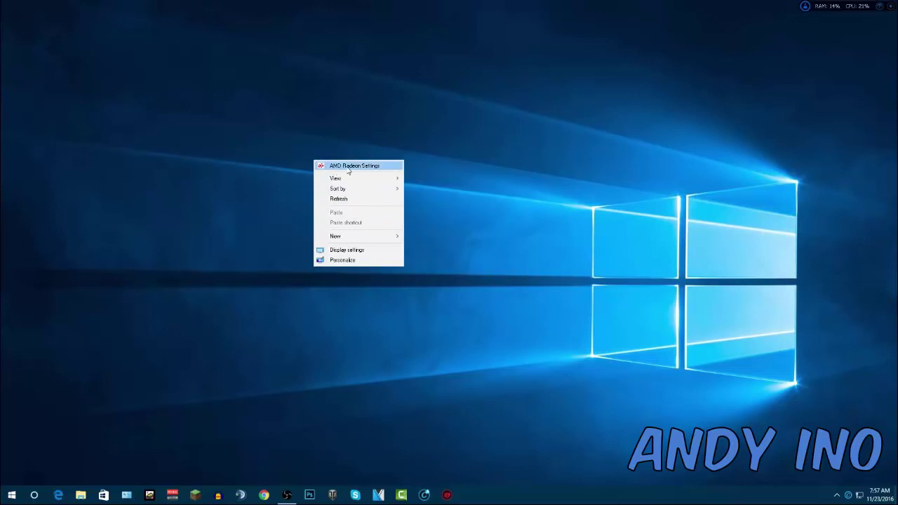
{"action": "left_click", "coordinate": [336, 168]}
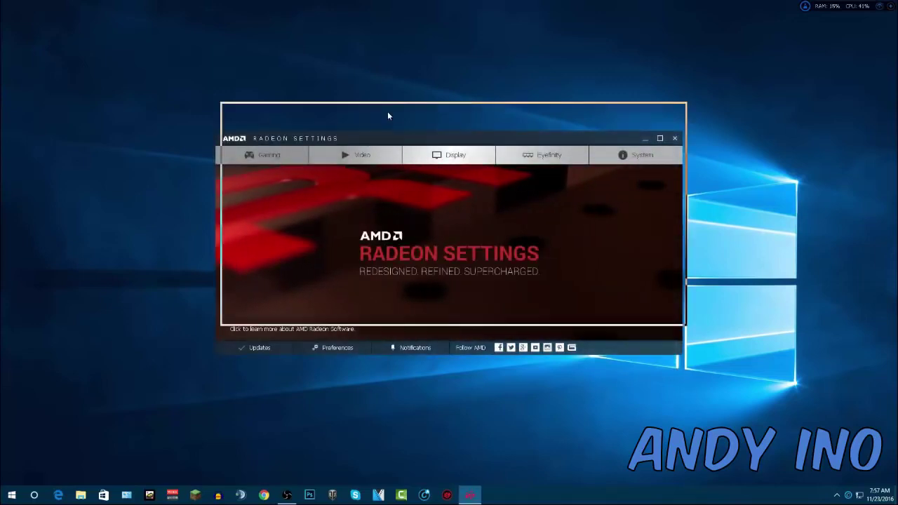
{"action": "left_click", "coordinate": [310, 126]}
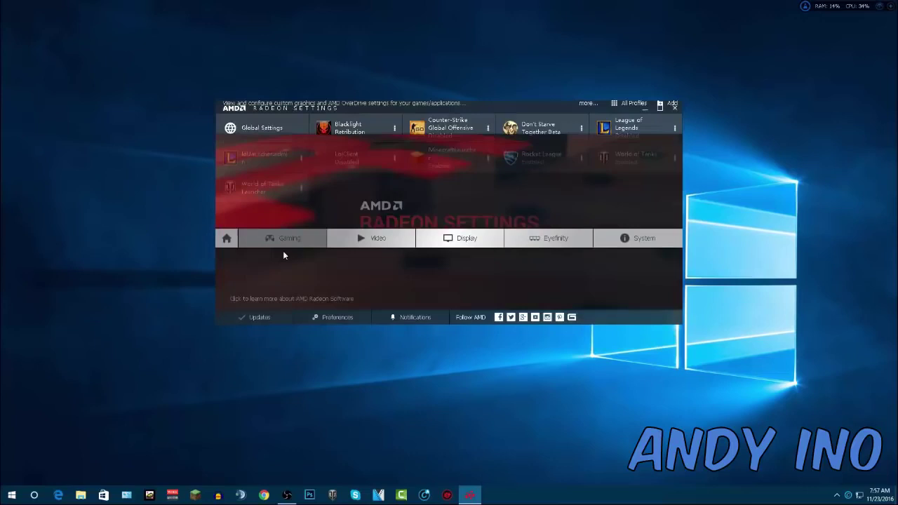
{"action": "left_click", "coordinate": [312, 157]}
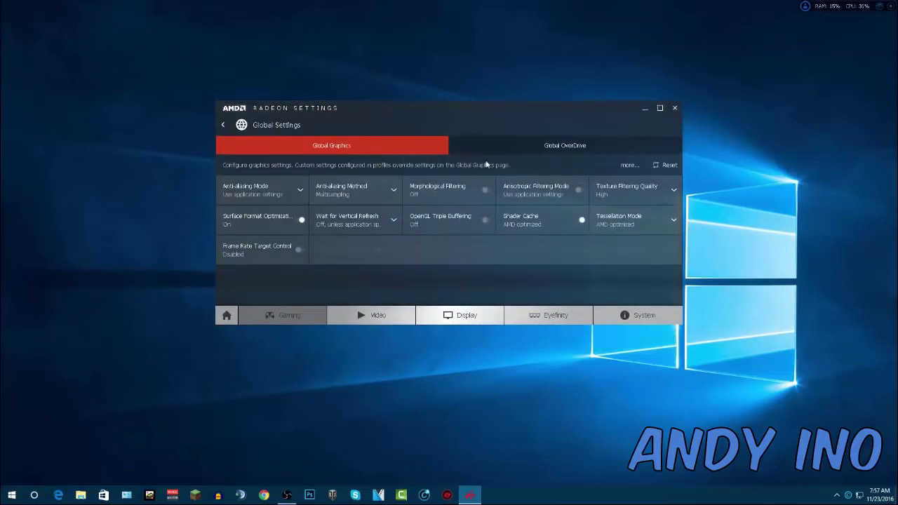
{"action": "left_click", "coordinate": [501, 154]}
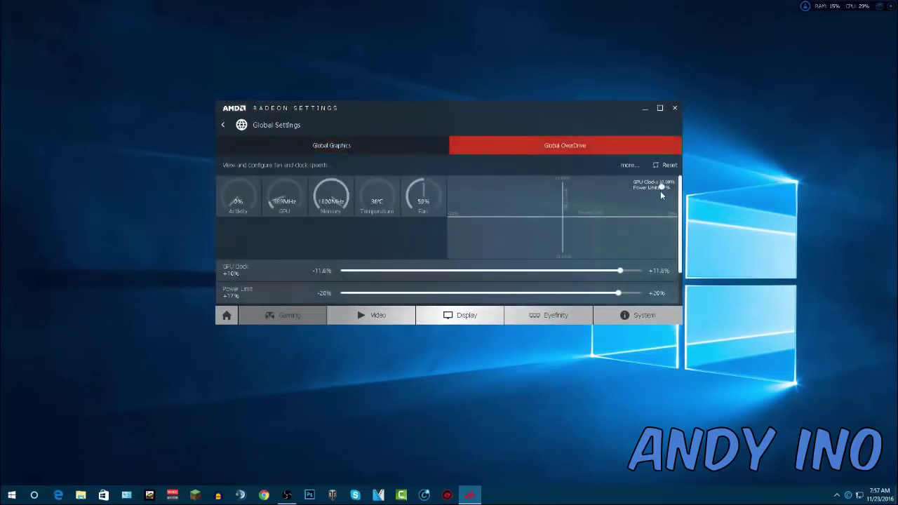
Step: Review Global Graphics with Texture Filtering Quality at High, then close Radeon Settings
{"action": "scroll", "coordinate": [576, 252], "scroll_direction": "down", "scroll_amount": 1}
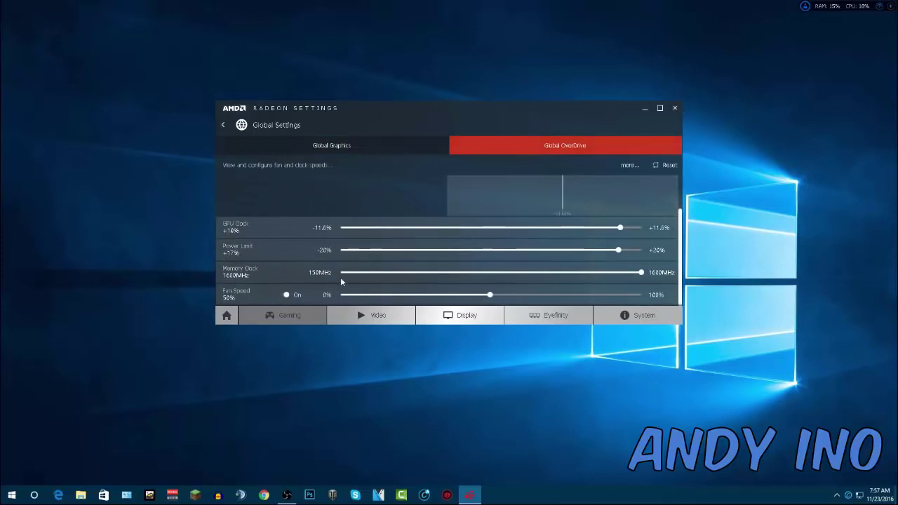
{"action": "scroll", "coordinate": [463, 274], "scroll_direction": "up", "scroll_amount": 1}
{"action": "scroll", "coordinate": [349, 213], "scroll_direction": "up", "scroll_amount": 1}
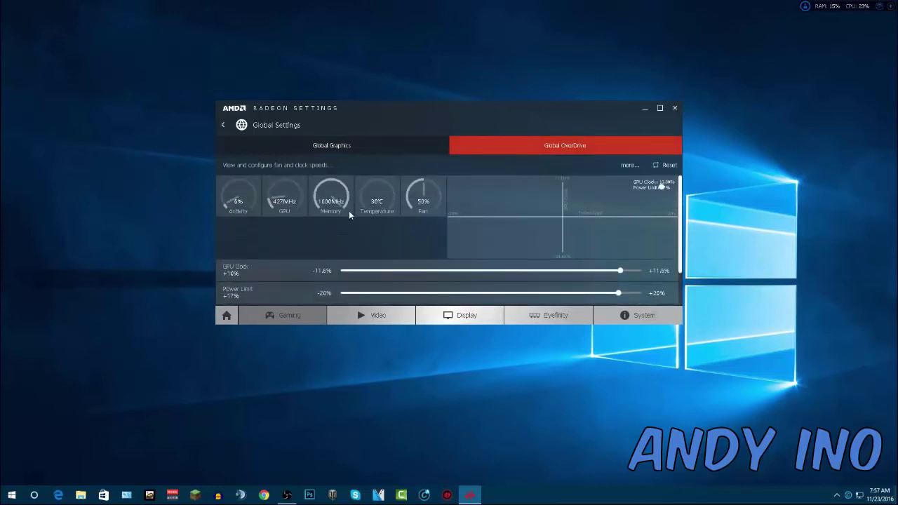
{"action": "left_click", "coordinate": [355, 145]}
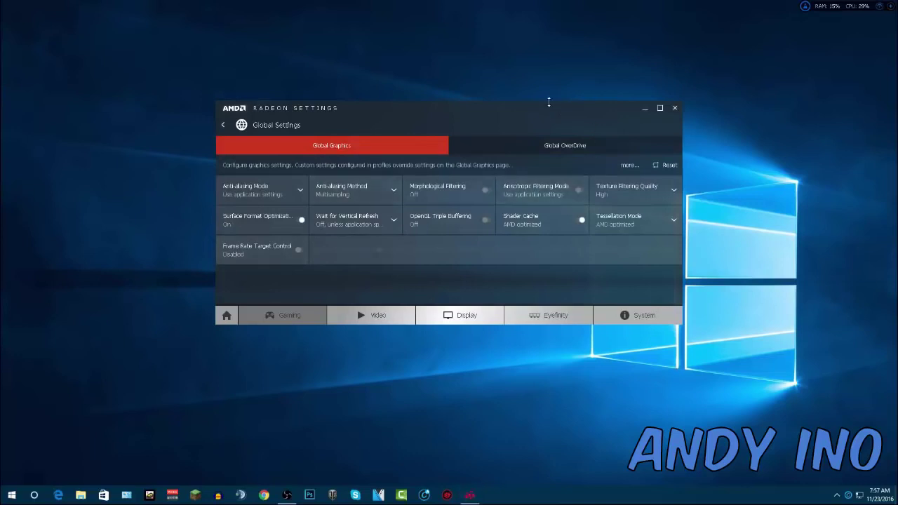
{"action": "left_click_drag", "start_coordinate": [549, 102], "coordinate": [564, 91]}
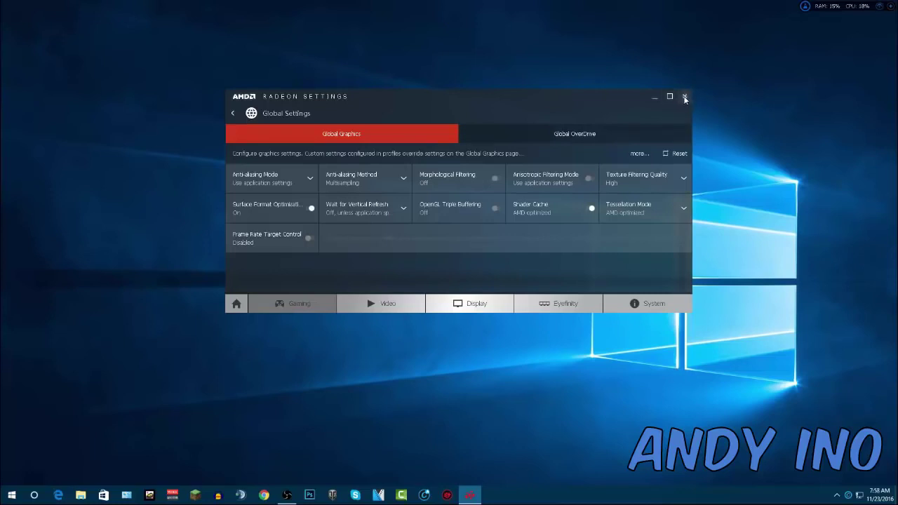
{"action": "left_click", "coordinate": [685, 98]}
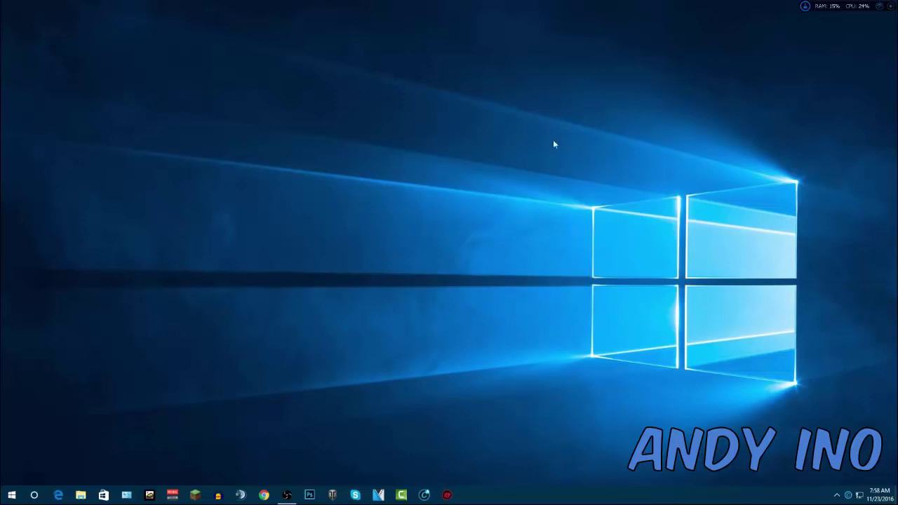
{"action": "right_click", "coordinate": [881, 494]}
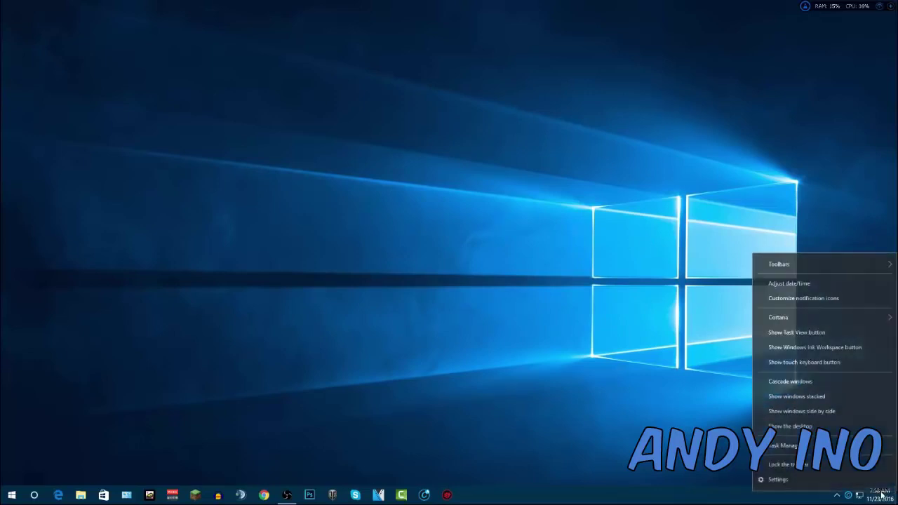
{"action": "left_click", "coordinate": [783, 446]}
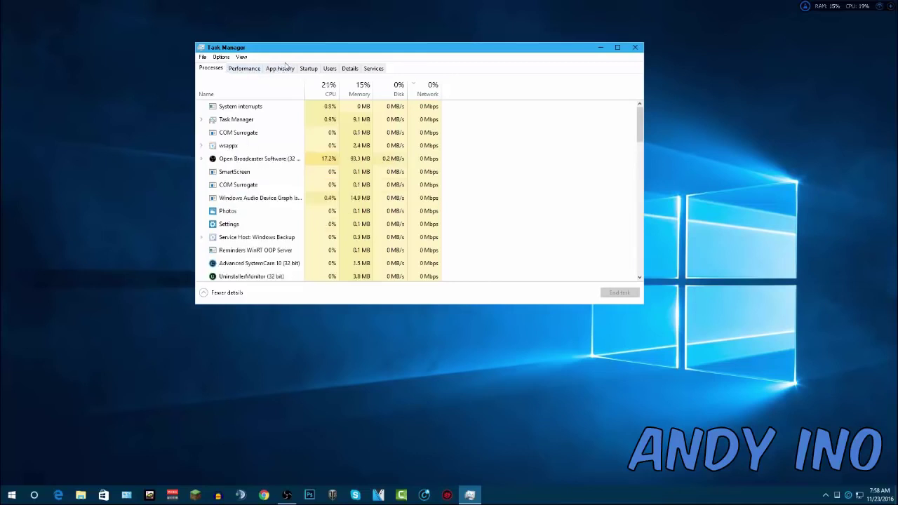
{"action": "left_click", "coordinate": [309, 70]}
{"action": "left_click_drag", "start_coordinate": [335, 49], "coordinate": [338, 44]}
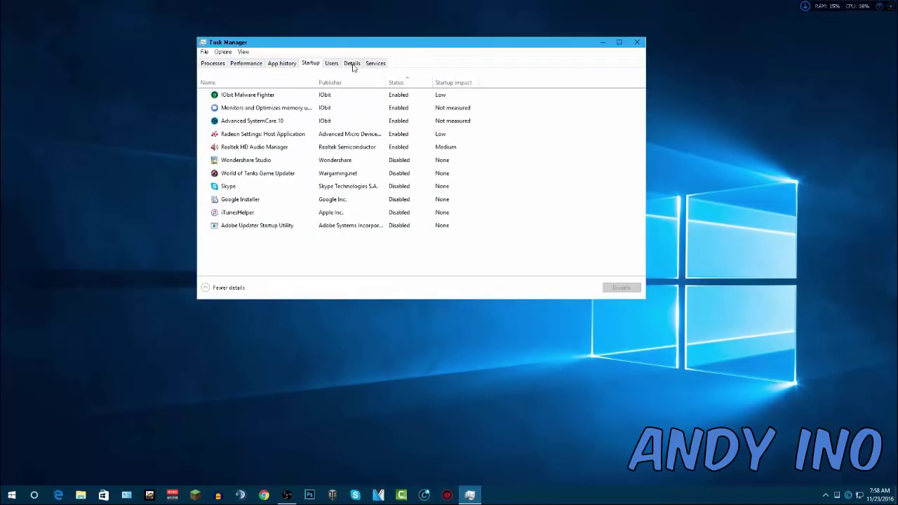
{"action": "left_click_drag", "start_coordinate": [409, 52], "coordinate": [404, 50]}
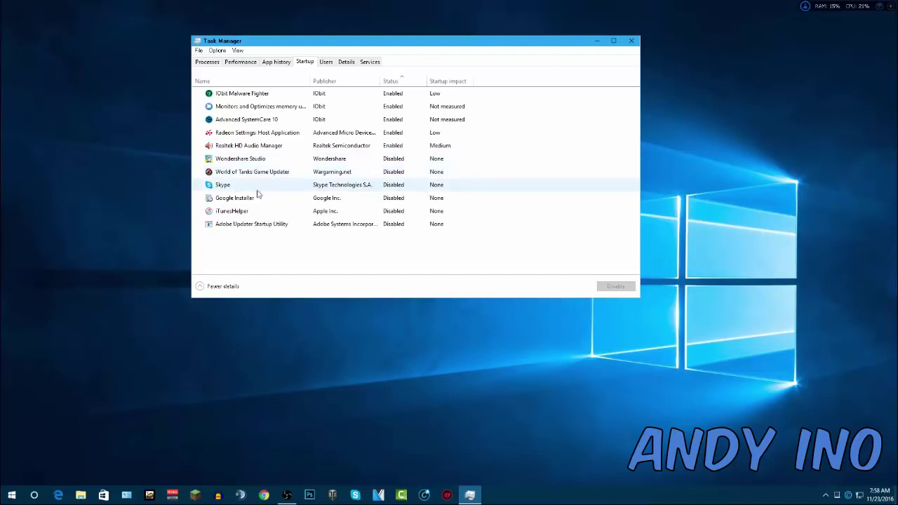
{"action": "left_click_drag", "start_coordinate": [411, 49], "coordinate": [394, 51]}
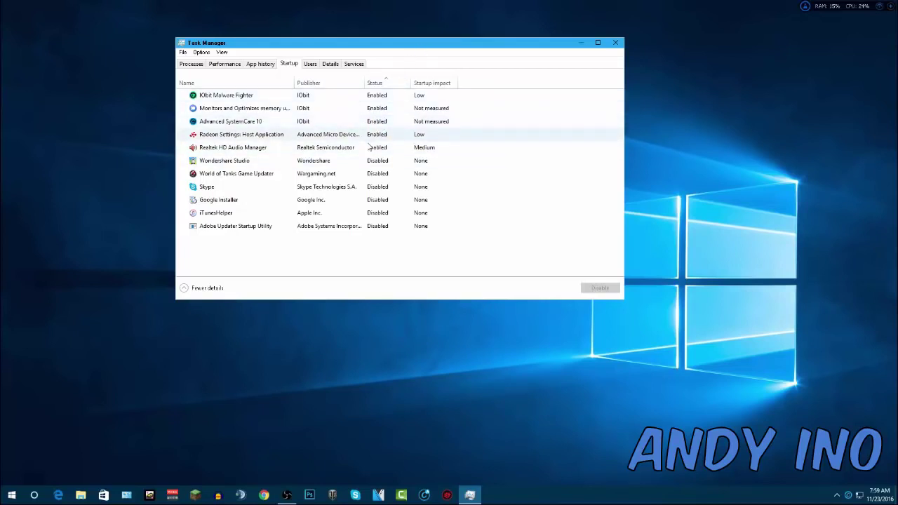
{"action": "left_click_drag", "start_coordinate": [389, 46], "coordinate": [377, 52]}
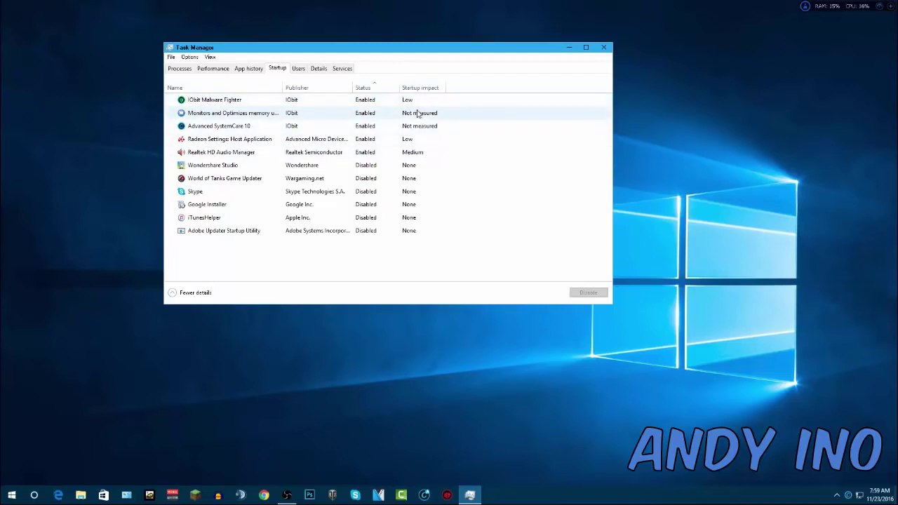
{"action": "left_click_drag", "start_coordinate": [456, 50], "coordinate": [467, 49]}
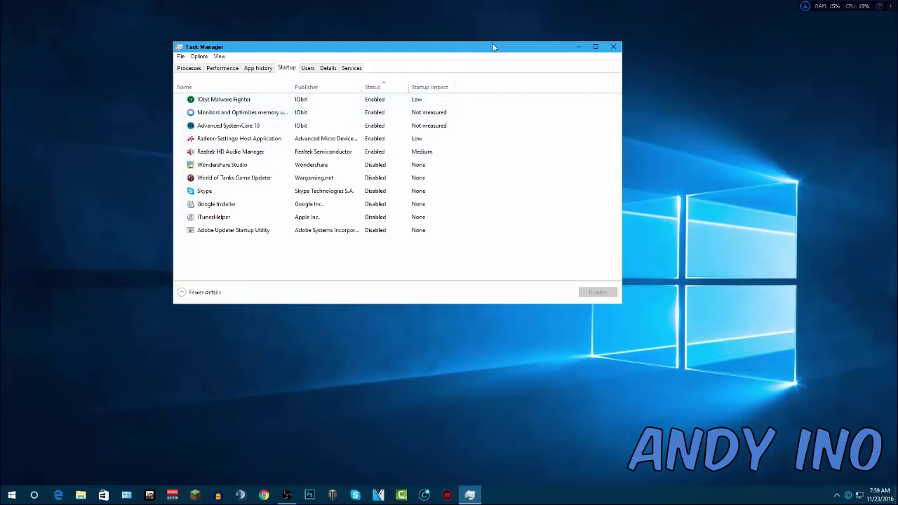
{"action": "left_click", "coordinate": [613, 46]}
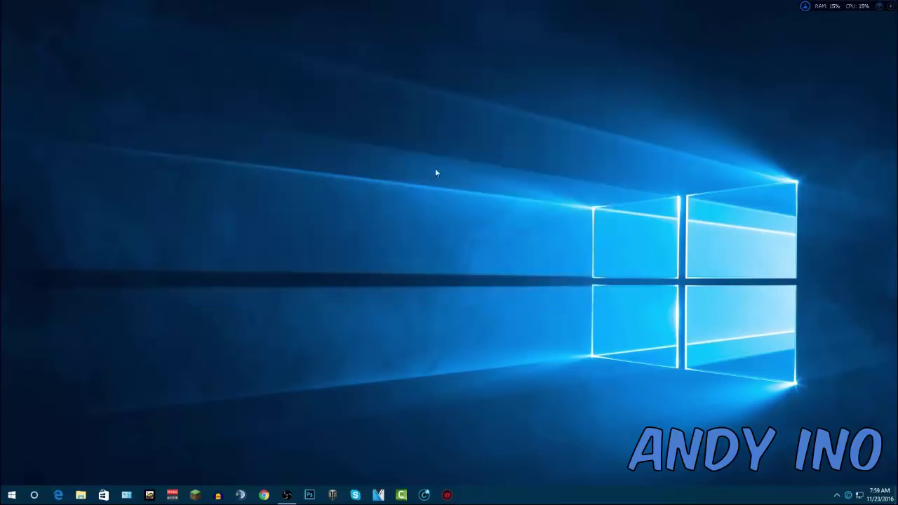
Step: Open Control Panel's System page and Advanced system settings to show System Properties' Advanced tab
{"action": "left_click", "coordinate": [126, 495]}
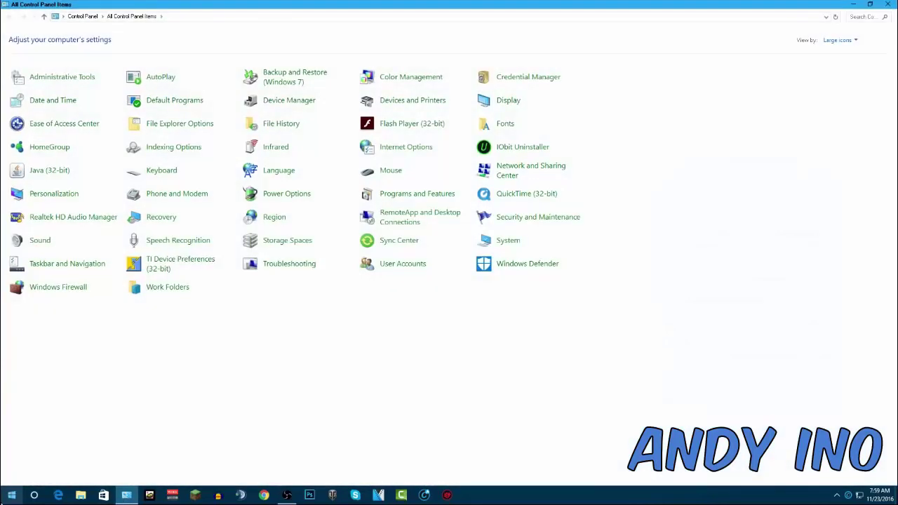
{"action": "left_click", "coordinate": [11, 495]}
{"action": "left_click", "coordinate": [698, 371]}
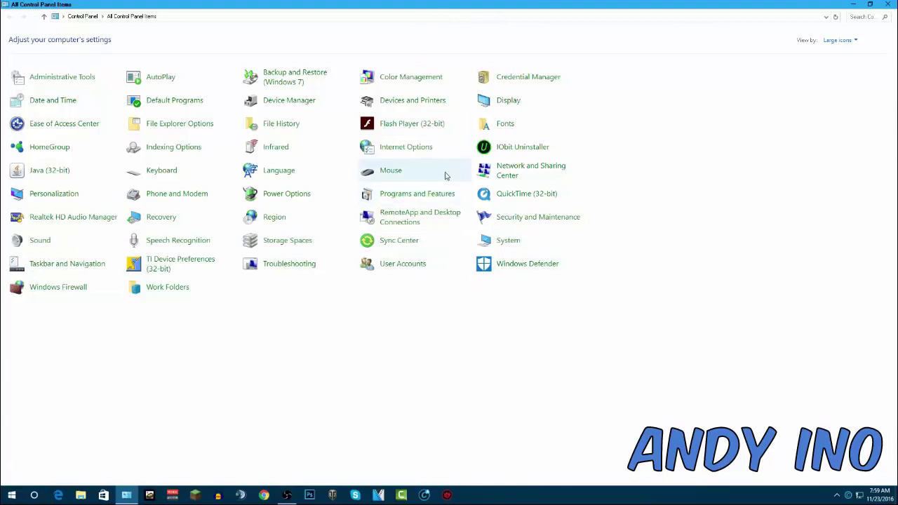
{"action": "left_click", "coordinate": [515, 240]}
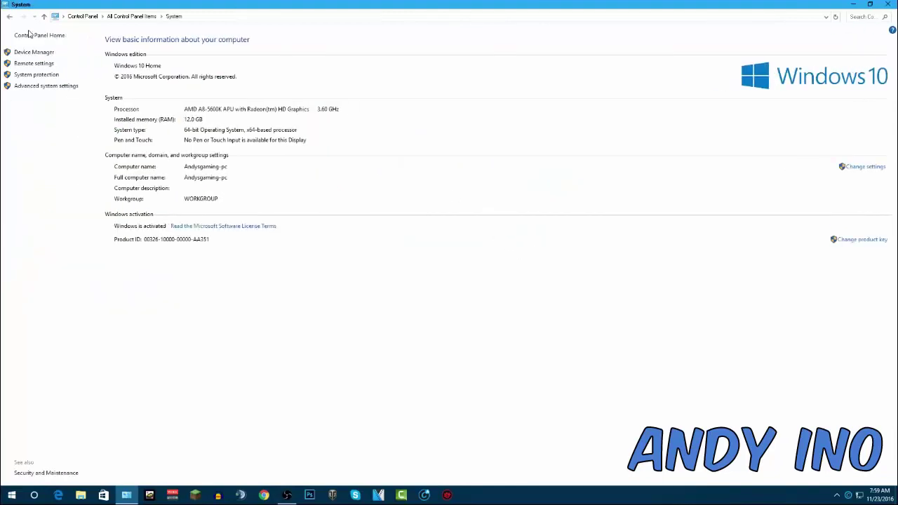
{"action": "left_click", "coordinate": [37, 87]}
{"action": "left_click_drag", "start_coordinate": [114, 48], "coordinate": [401, 111]}
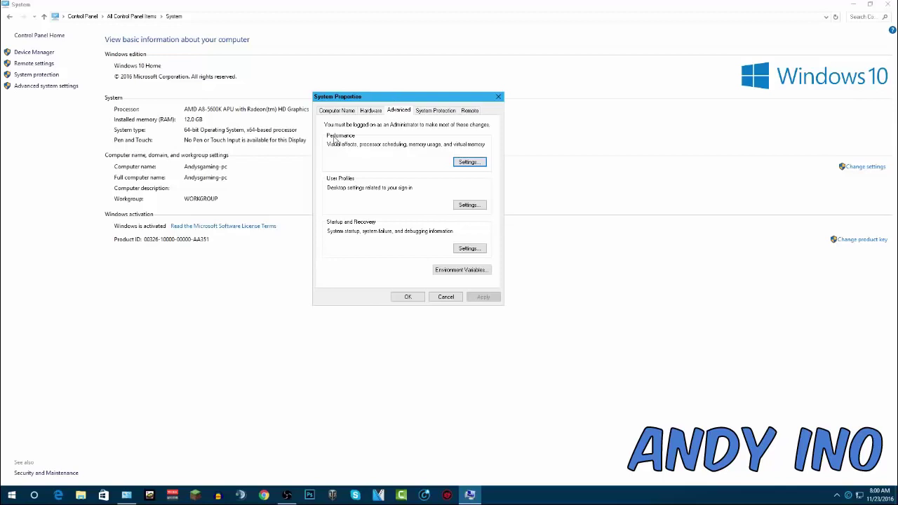
Step: Open Performance Options and bring it back to the front after minimizing System
{"action": "left_click", "coordinate": [468, 162]}
{"action": "left_click_drag", "start_coordinate": [427, 133], "coordinate": [414, 104]}
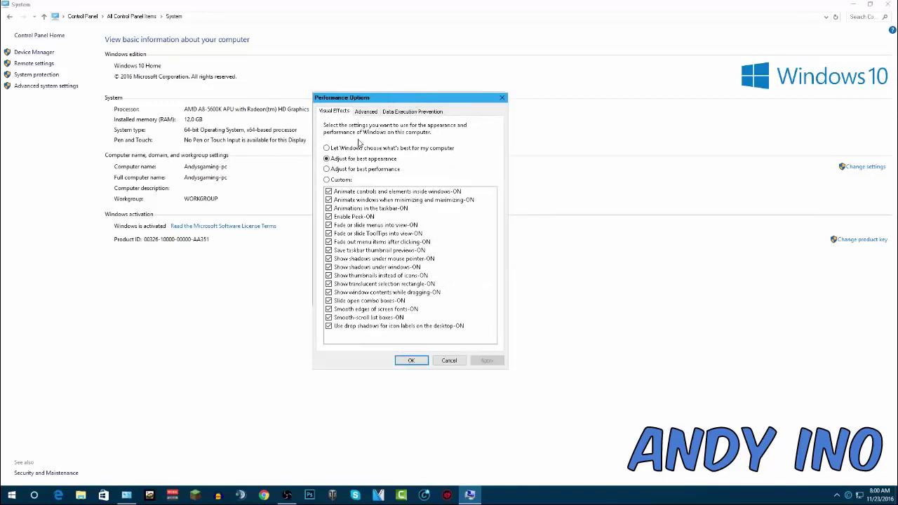
{"action": "key", "text": "super"}
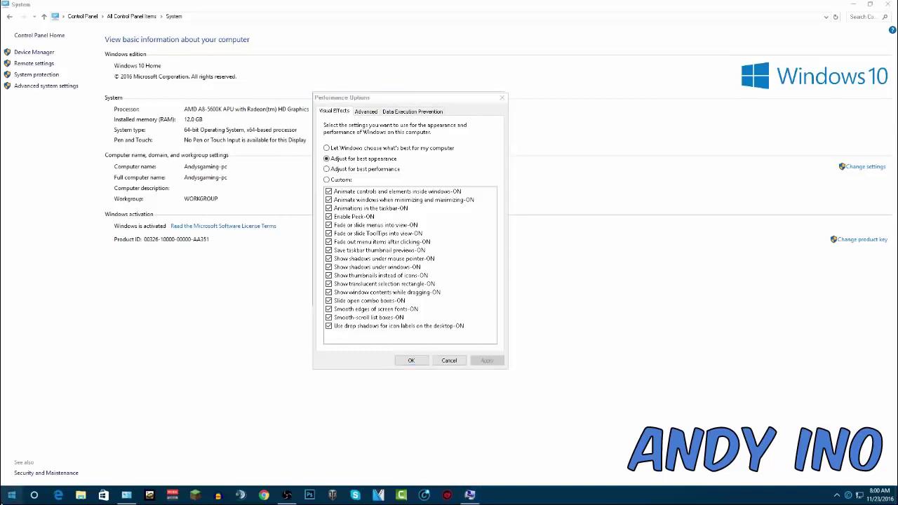
{"action": "left_click", "coordinate": [756, 346]}
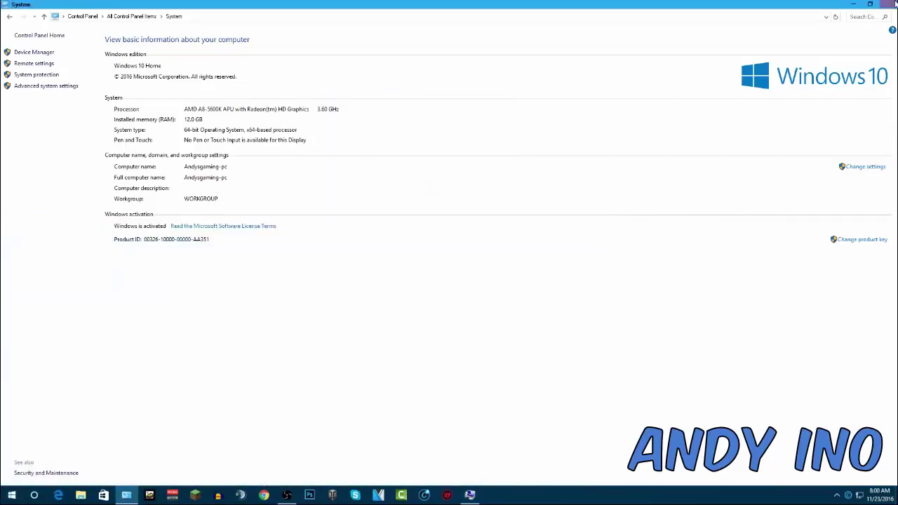
{"action": "left_click", "coordinate": [852, 4]}
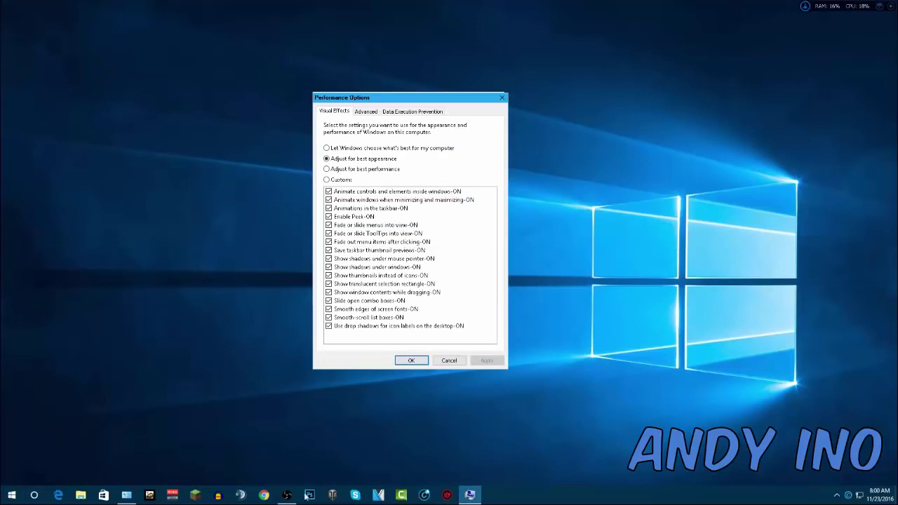
{"action": "left_click", "coordinate": [126, 494]}
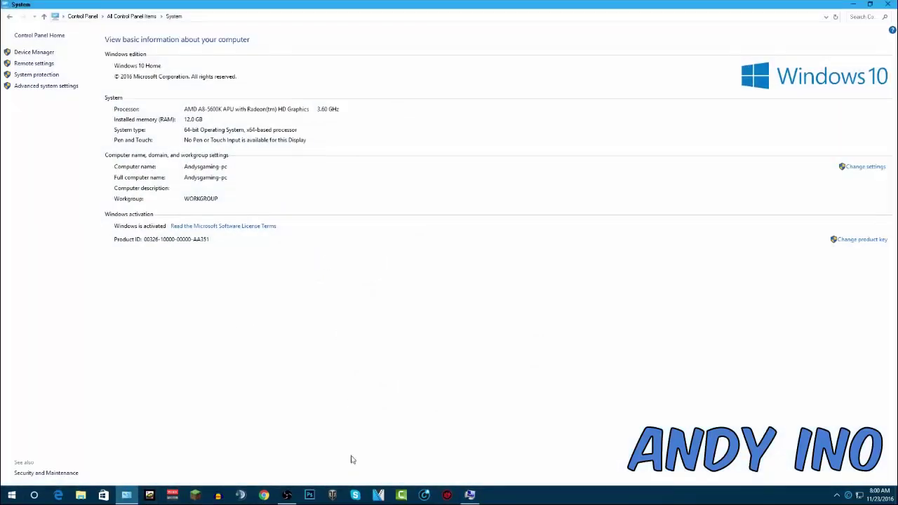
{"action": "left_click", "coordinate": [469, 495]}
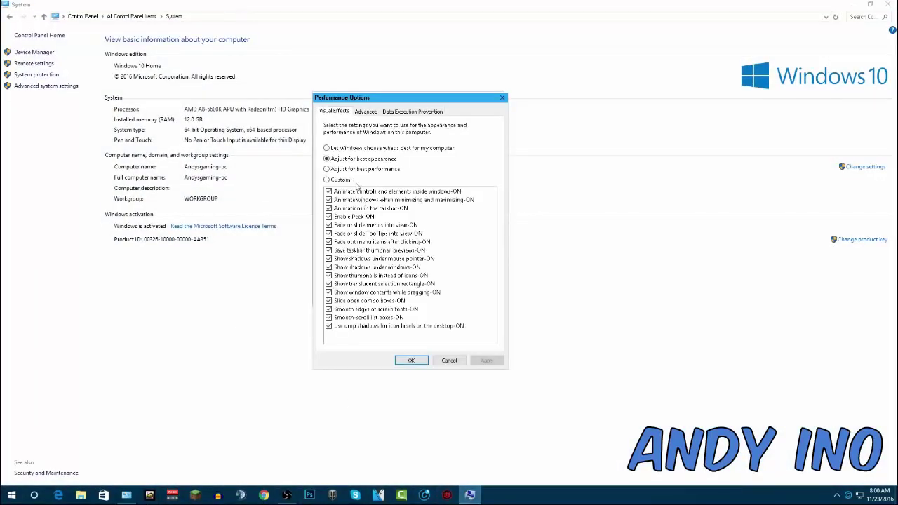
Step: Try the best-performance and best-appearance visual settings, then close both dialogs unapplied
{"action": "left_click", "coordinate": [327, 169]}
{"action": "left_click", "coordinate": [327, 160]}
{"action": "left_click", "coordinate": [327, 169]}
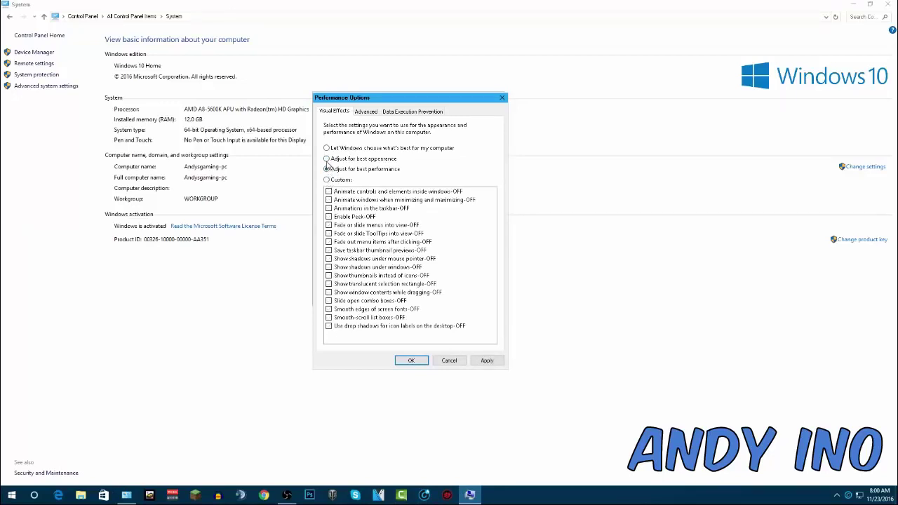
{"action": "left_click", "coordinate": [503, 98]}
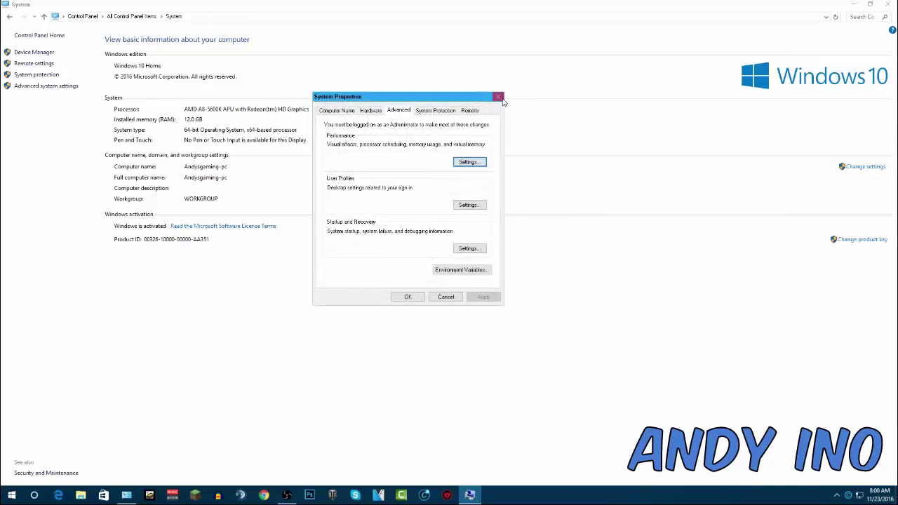
{"action": "left_click", "coordinate": [498, 96]}
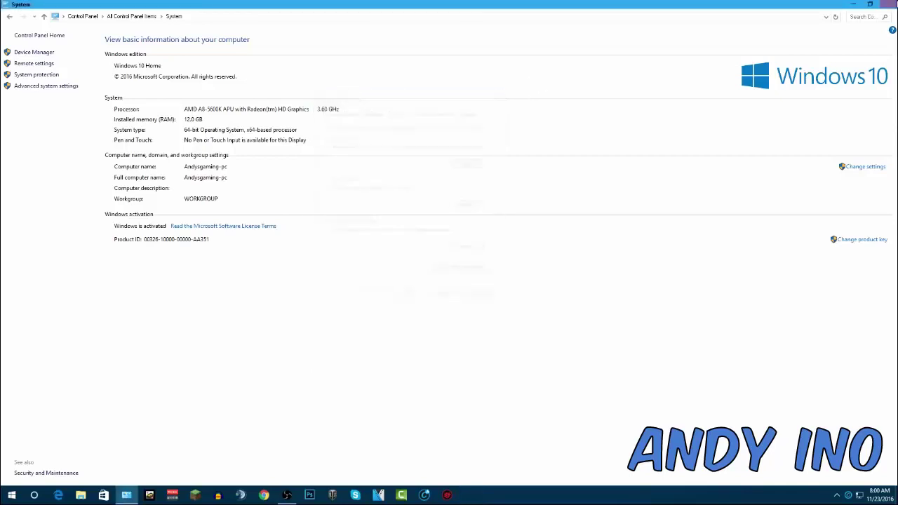
Step: Reopen Performance Options and select Adjust for best performance, turning all effects off
{"action": "left_click", "coordinate": [40, 86]}
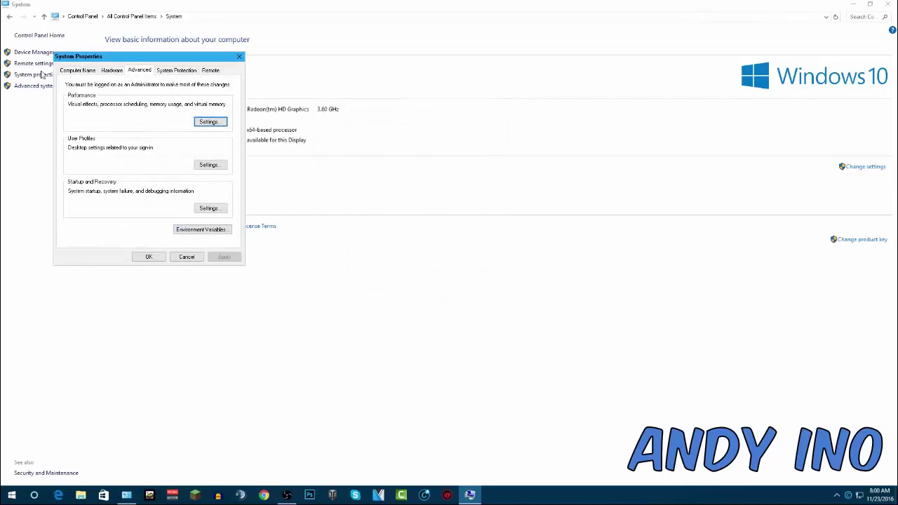
{"action": "left_click", "coordinate": [210, 122]}
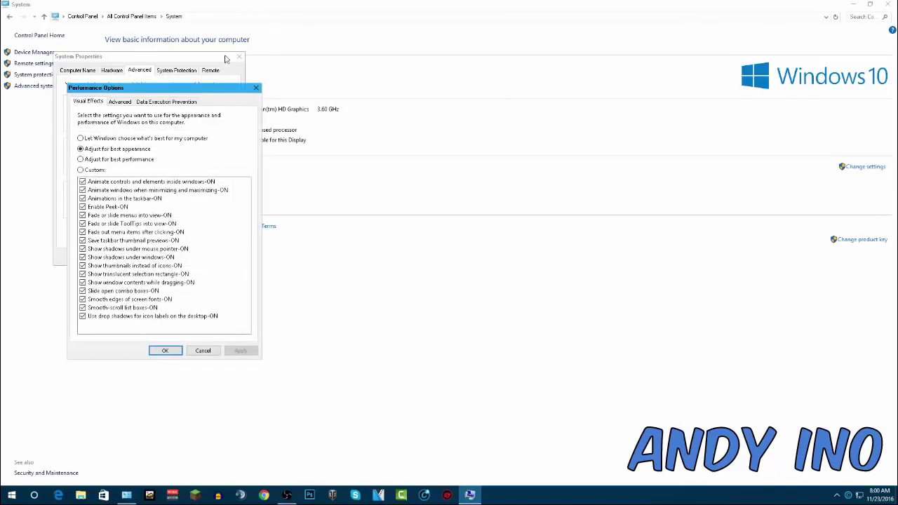
{"action": "left_click_drag", "start_coordinate": [190, 88], "coordinate": [435, 94]}
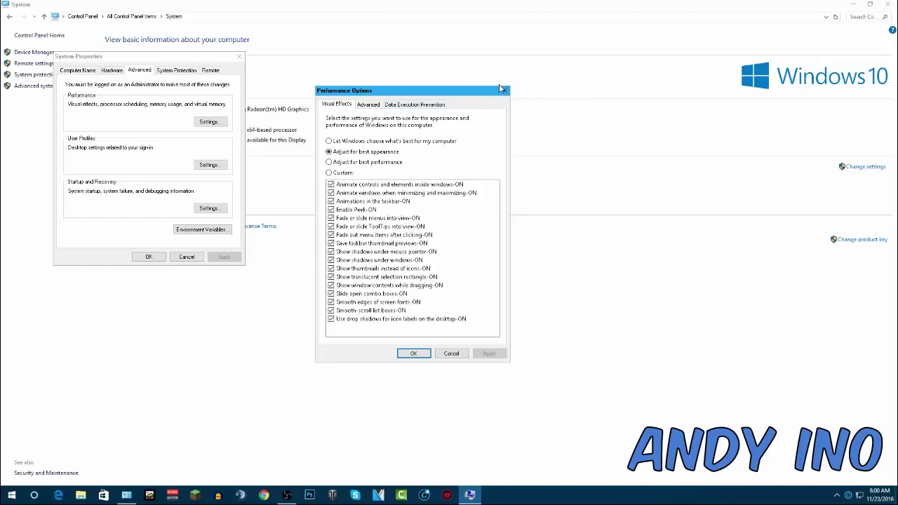
{"action": "left_click_drag", "start_coordinate": [485, 96], "coordinate": [444, 102]}
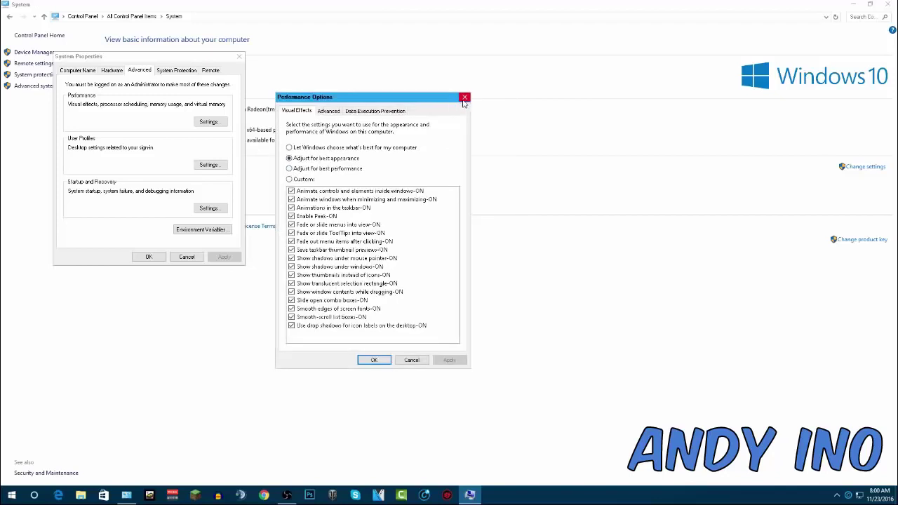
{"action": "left_click", "coordinate": [315, 169]}
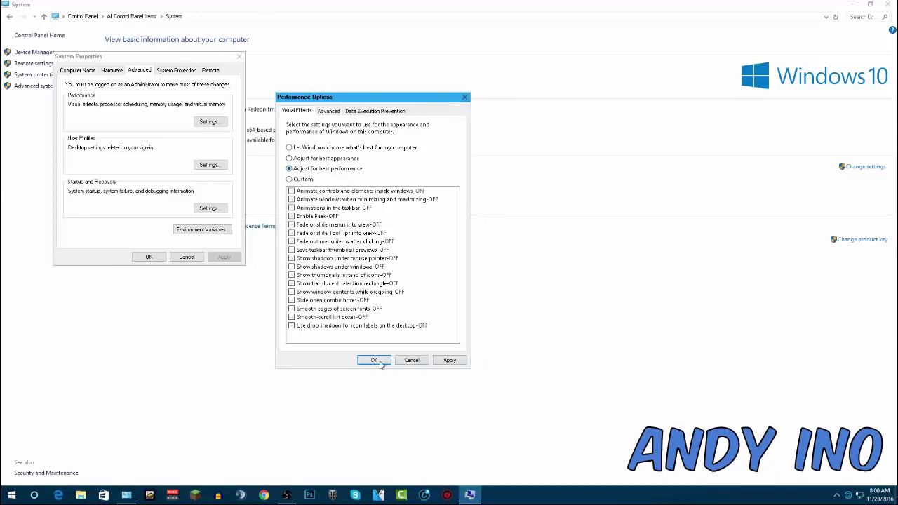